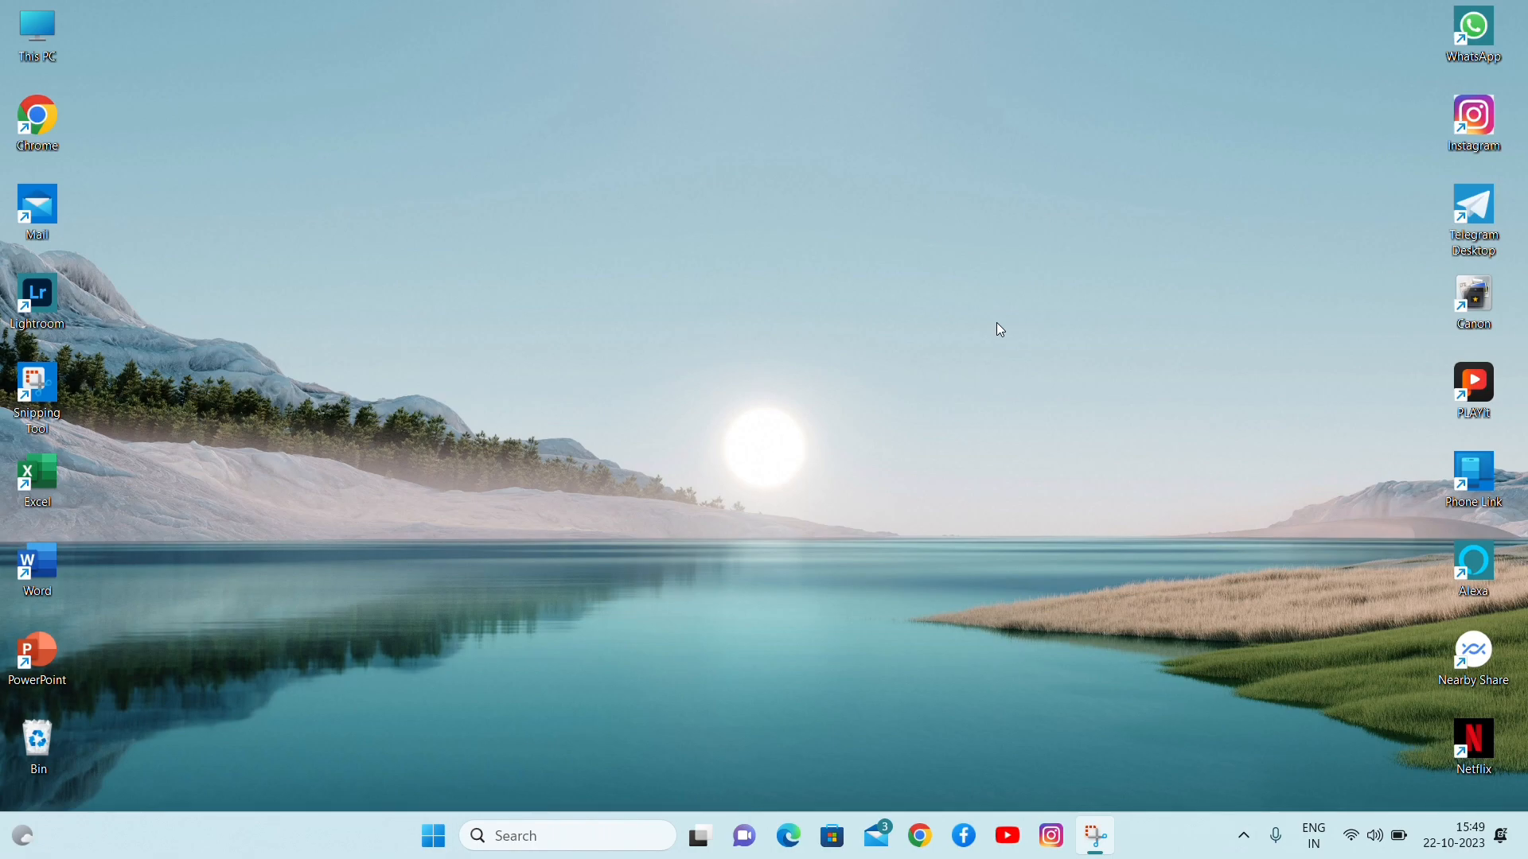
# - In Chrome, search Google for 'voters.eci.gov.in login'
pyautogui.click(923, 836)
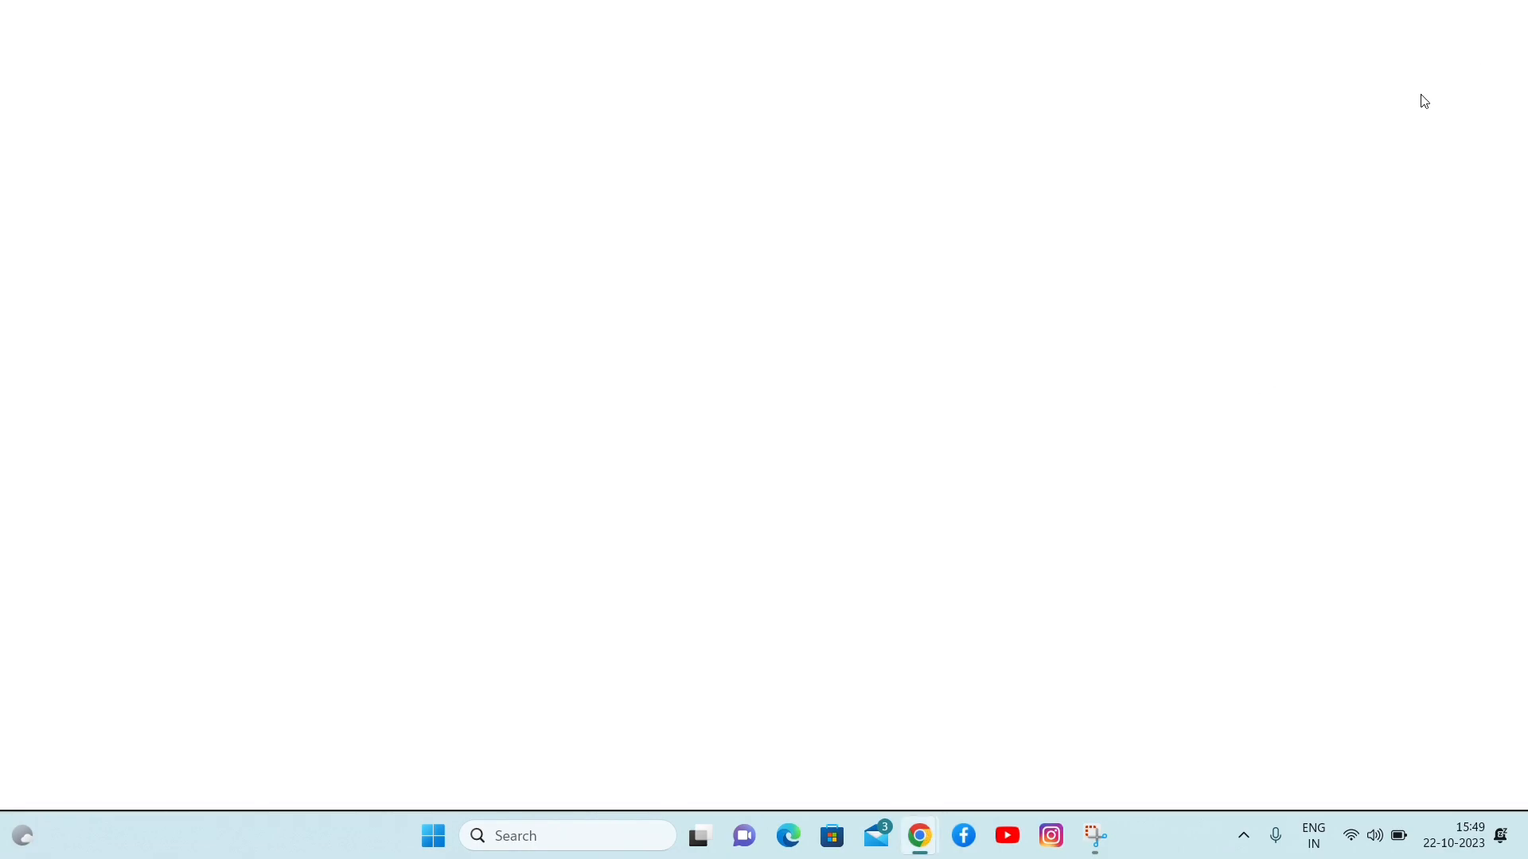
pyautogui.write('vpter')
pyautogui.press('BackSpace')
pyautogui.press('BackSpace')
pyautogui.press('BackSpace')
pyautogui.press('BackSpace')
pyautogui.press('BackSpace')
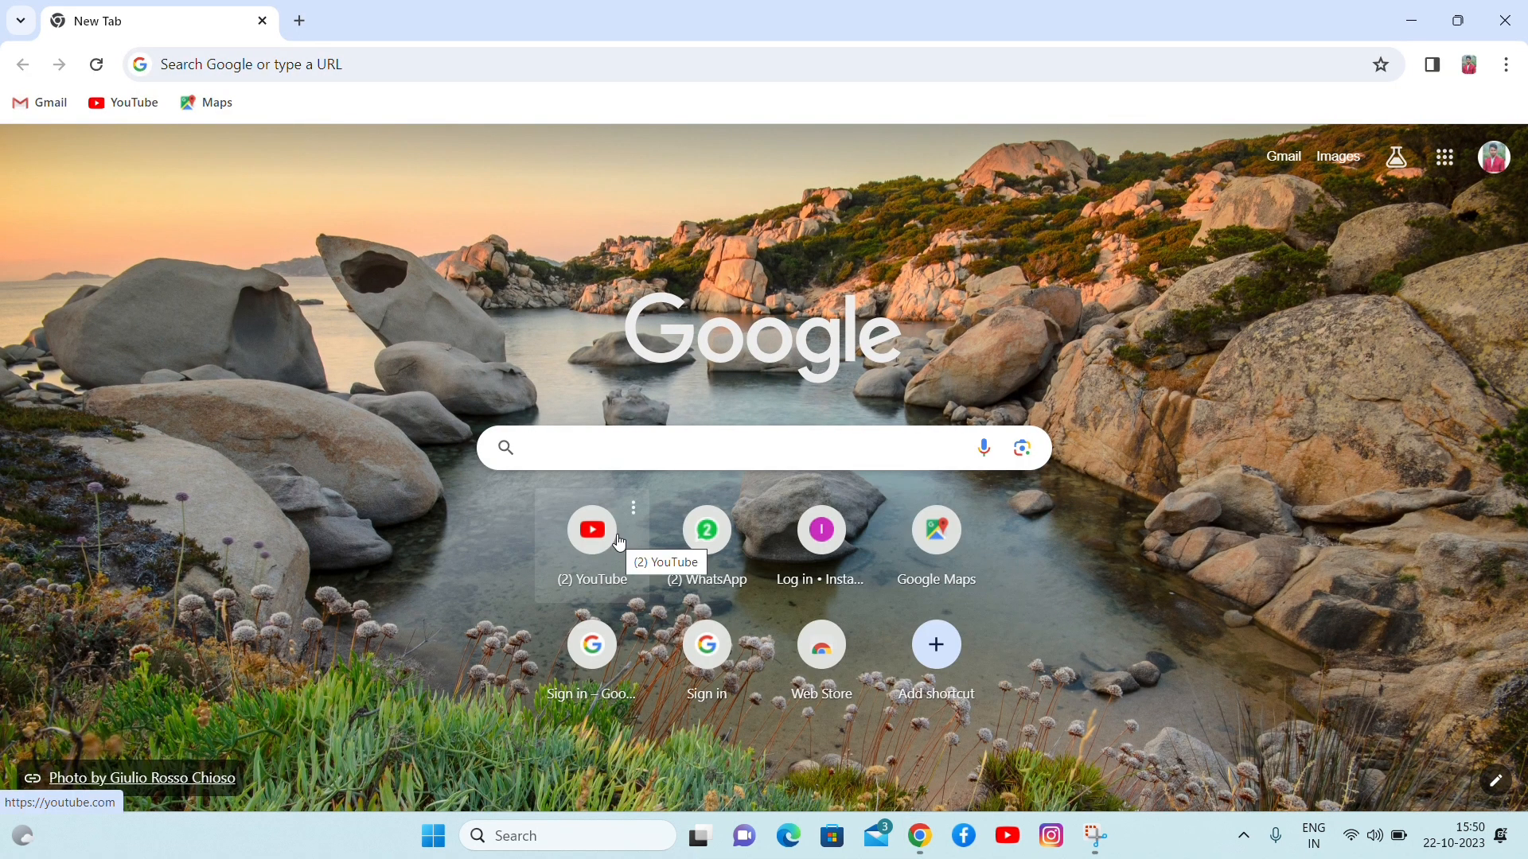
pyautogui.write('voter')
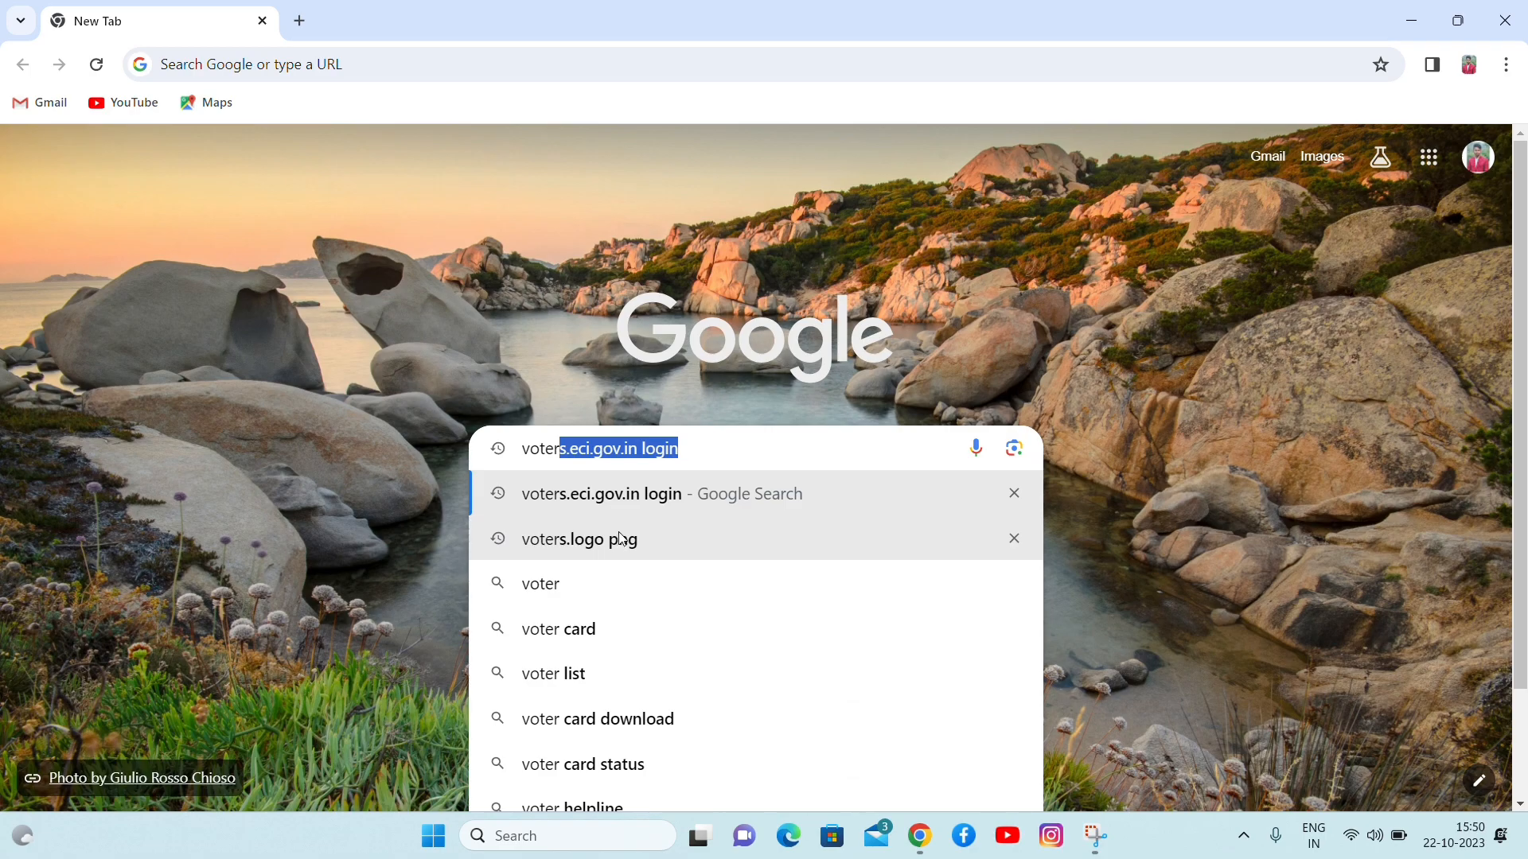
pyautogui.press('Right')
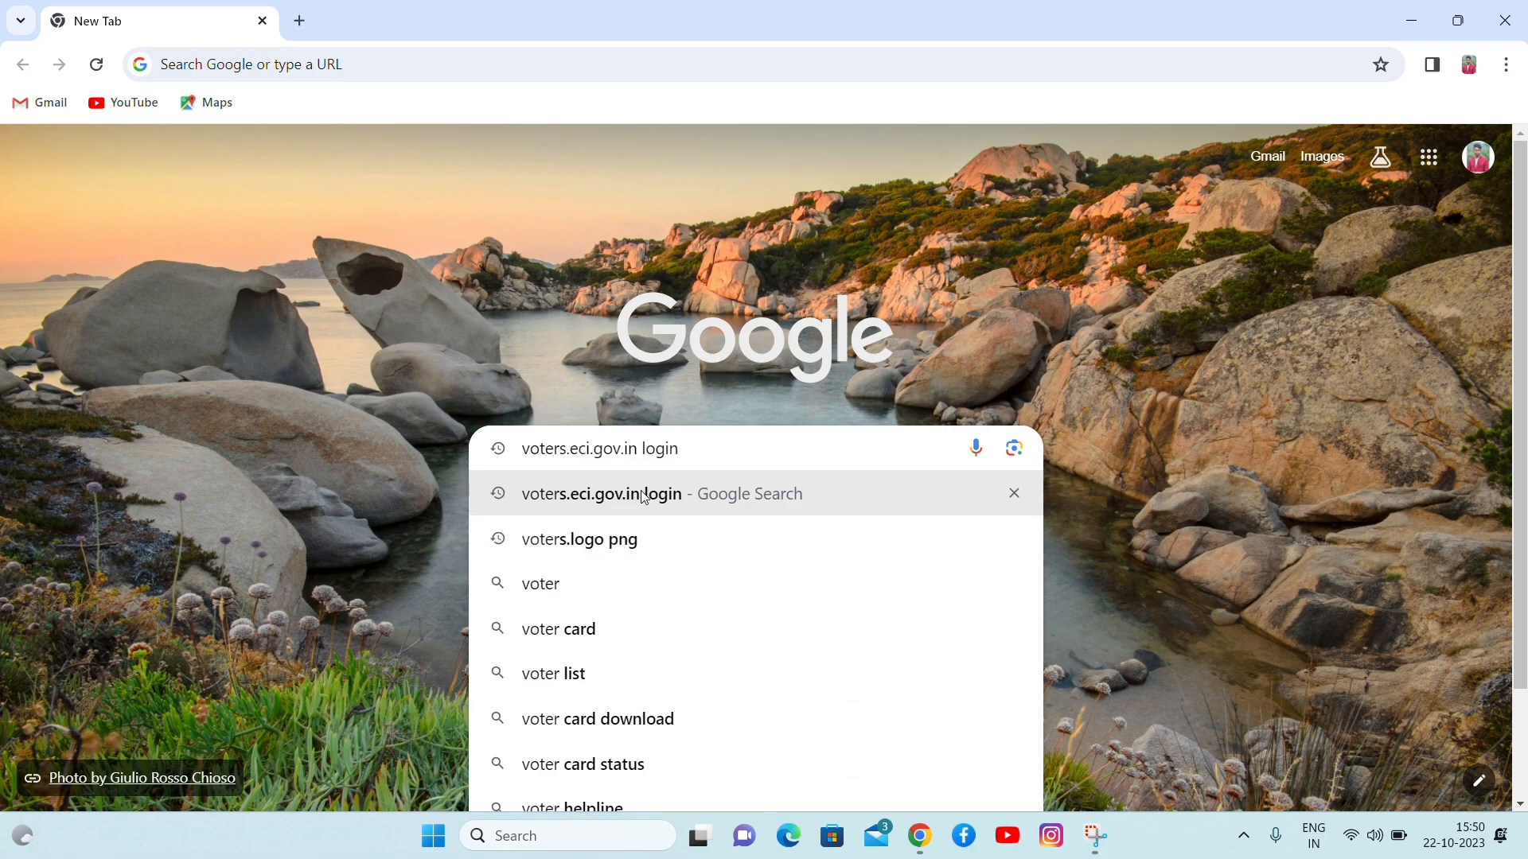
pyautogui.click(645, 495)
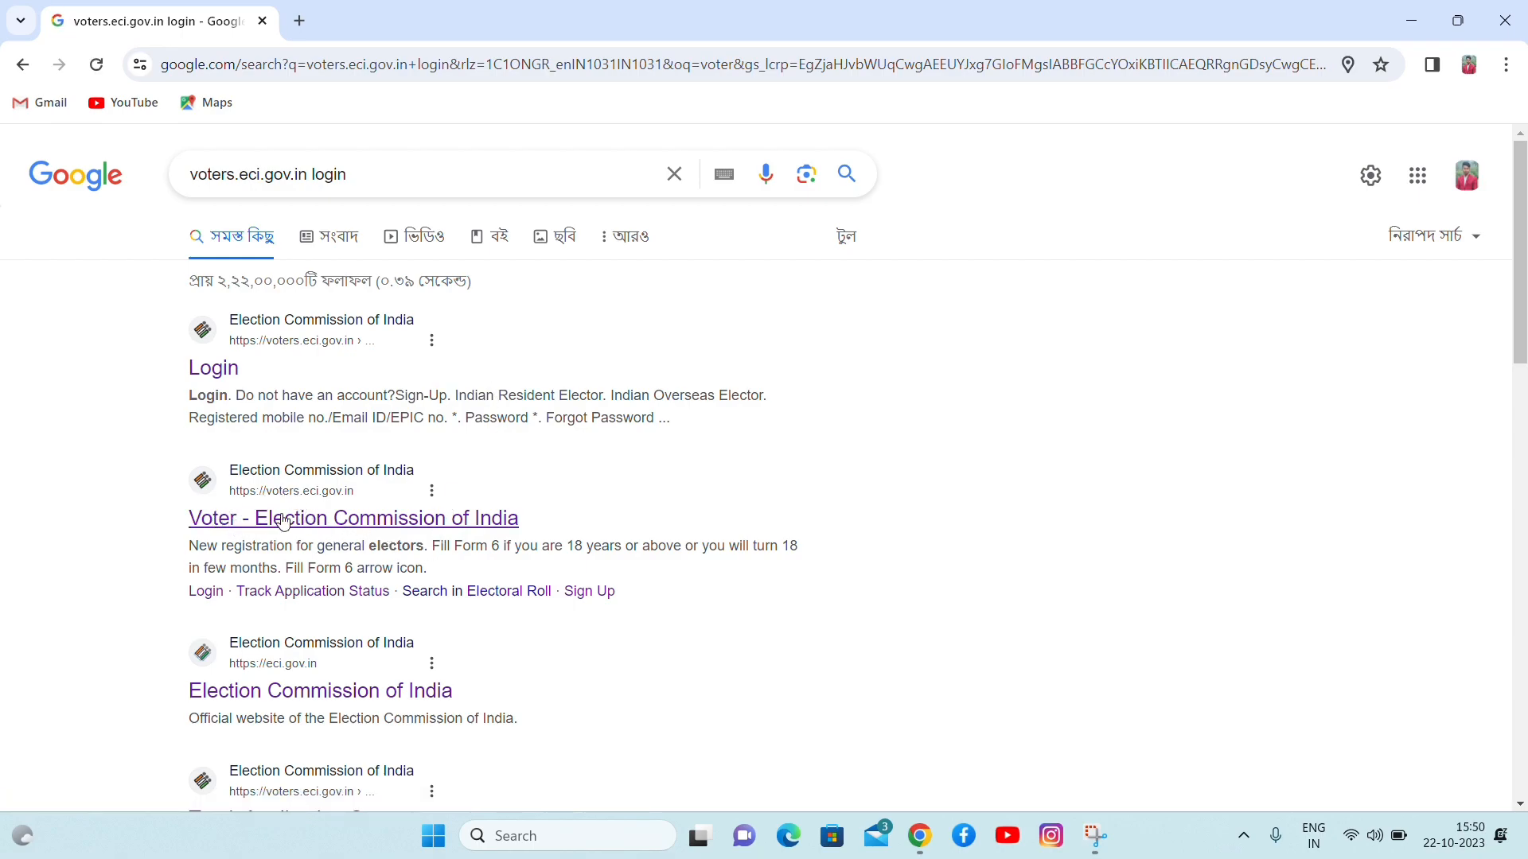
# - Open the voters.eci.gov.in result and log in with the password, captcha and OTP
pyautogui.click(438, 518)
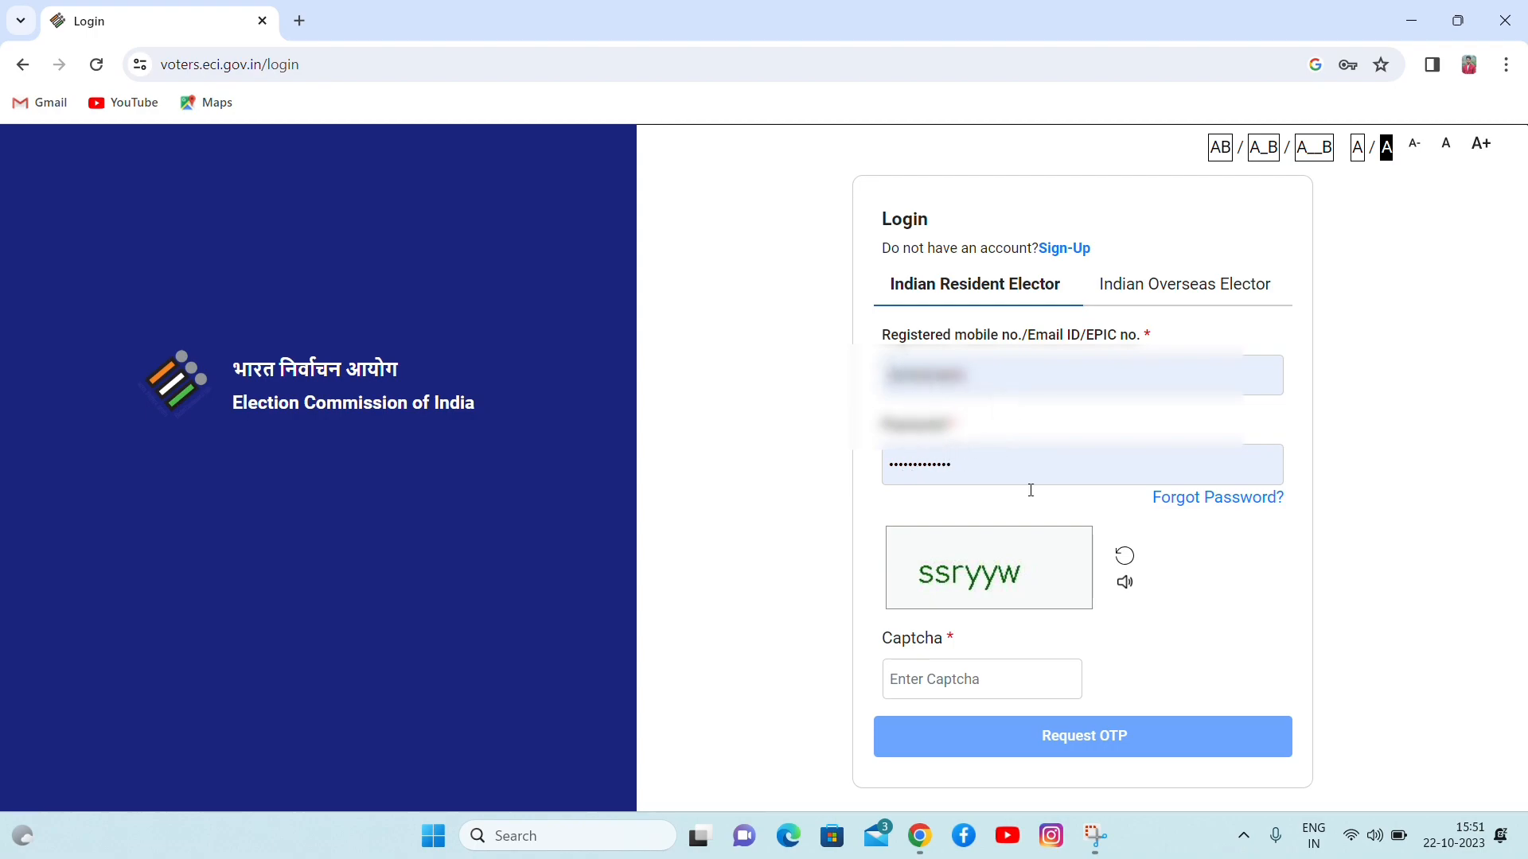
pyautogui.click(915, 679)
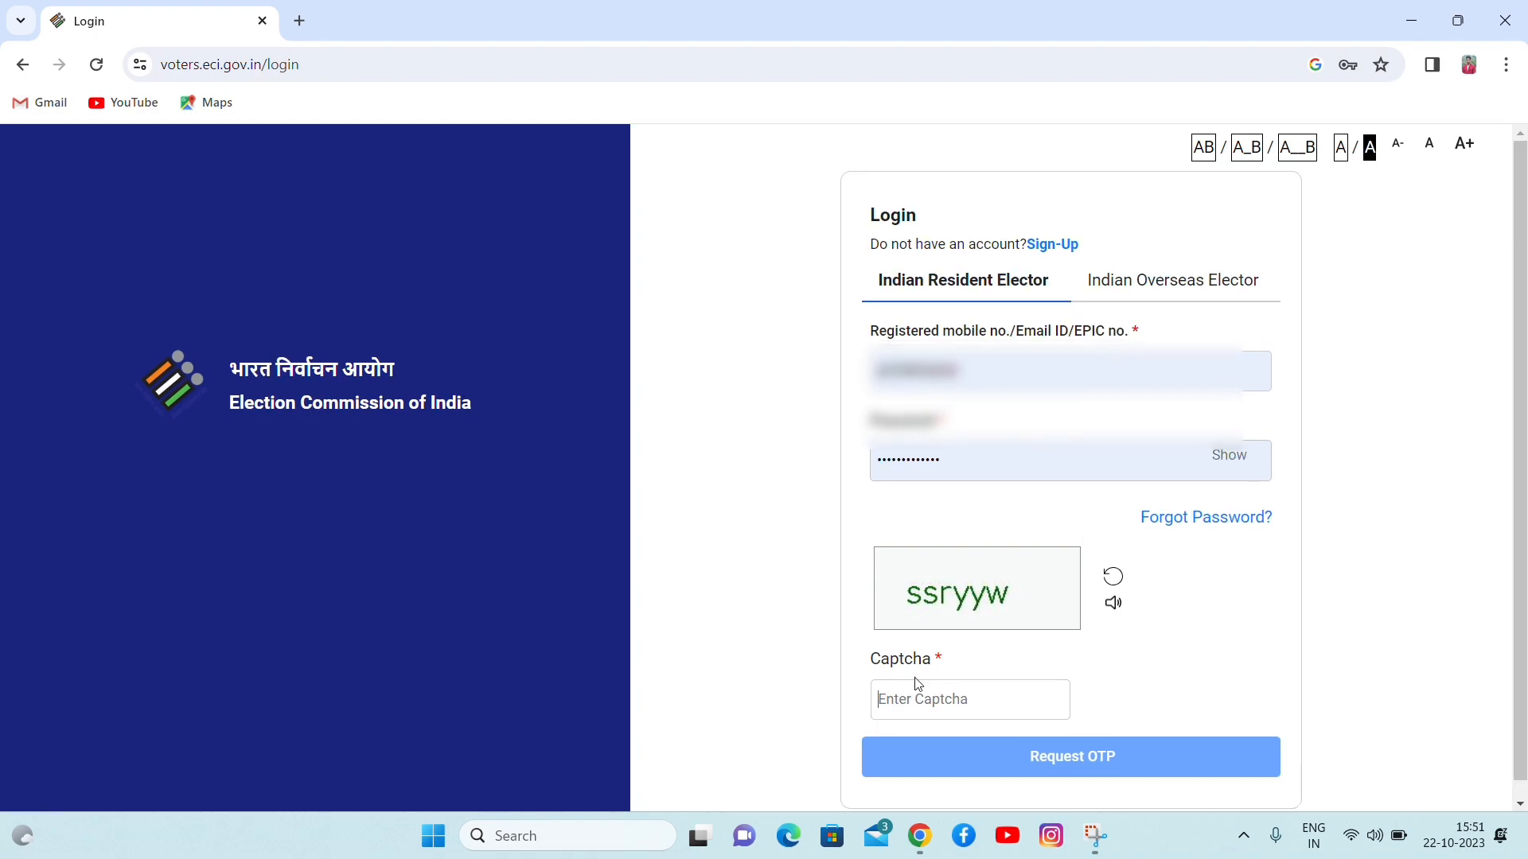
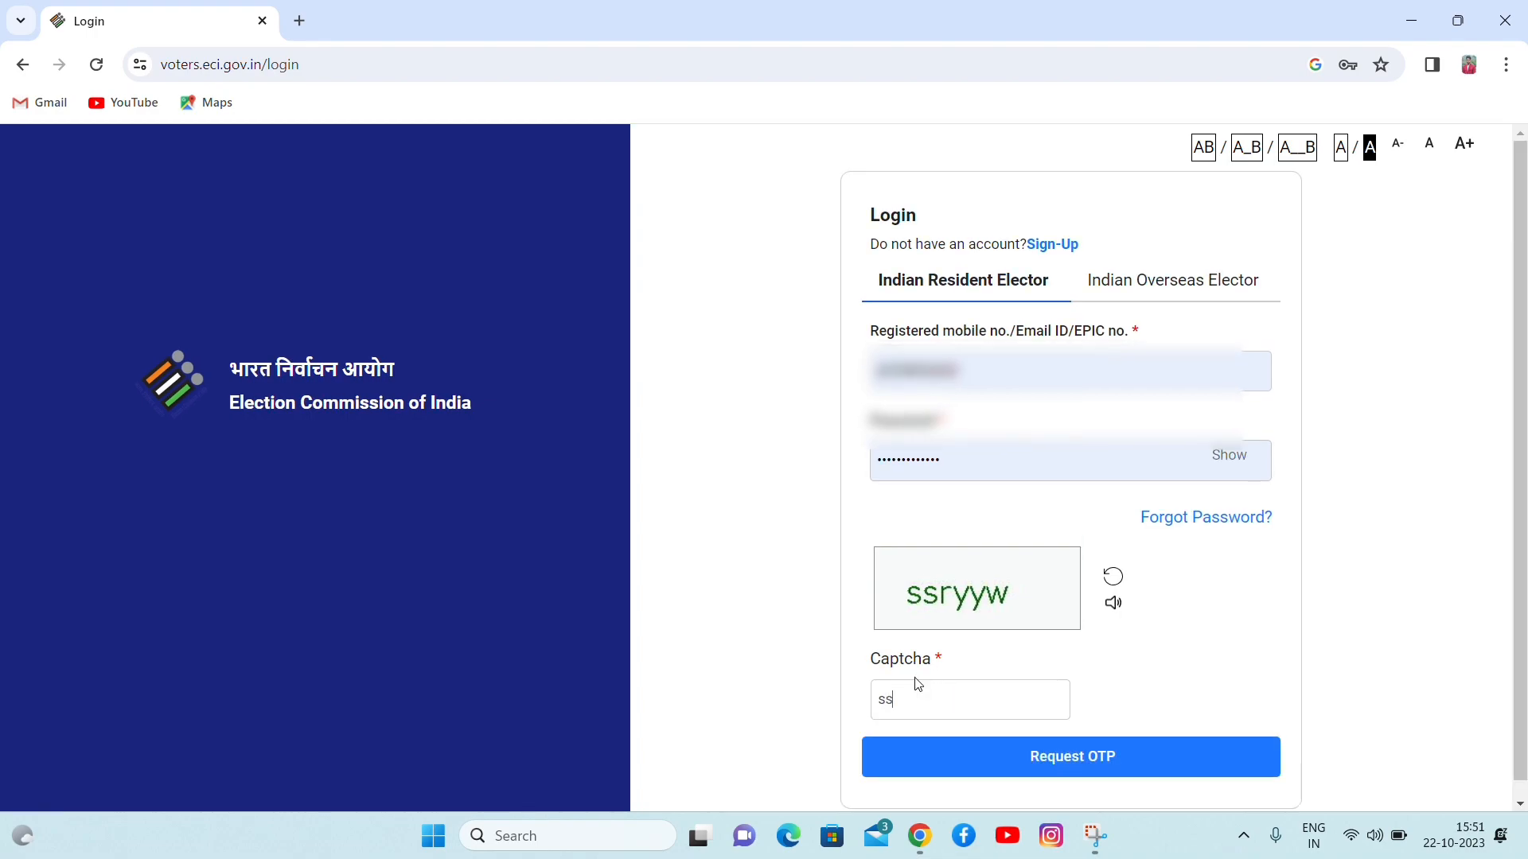
pyautogui.click(991, 758)
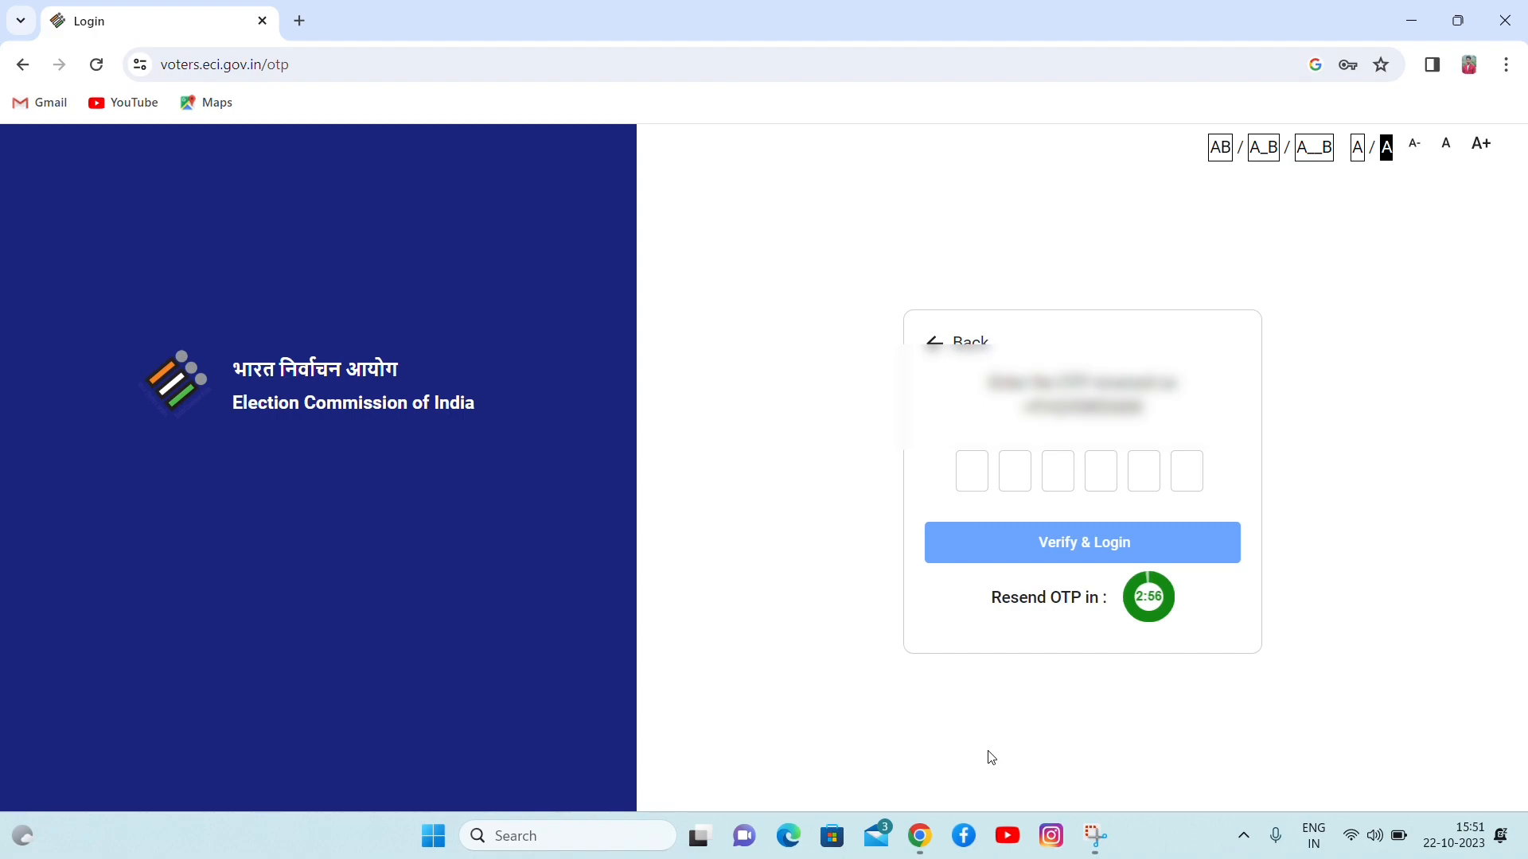
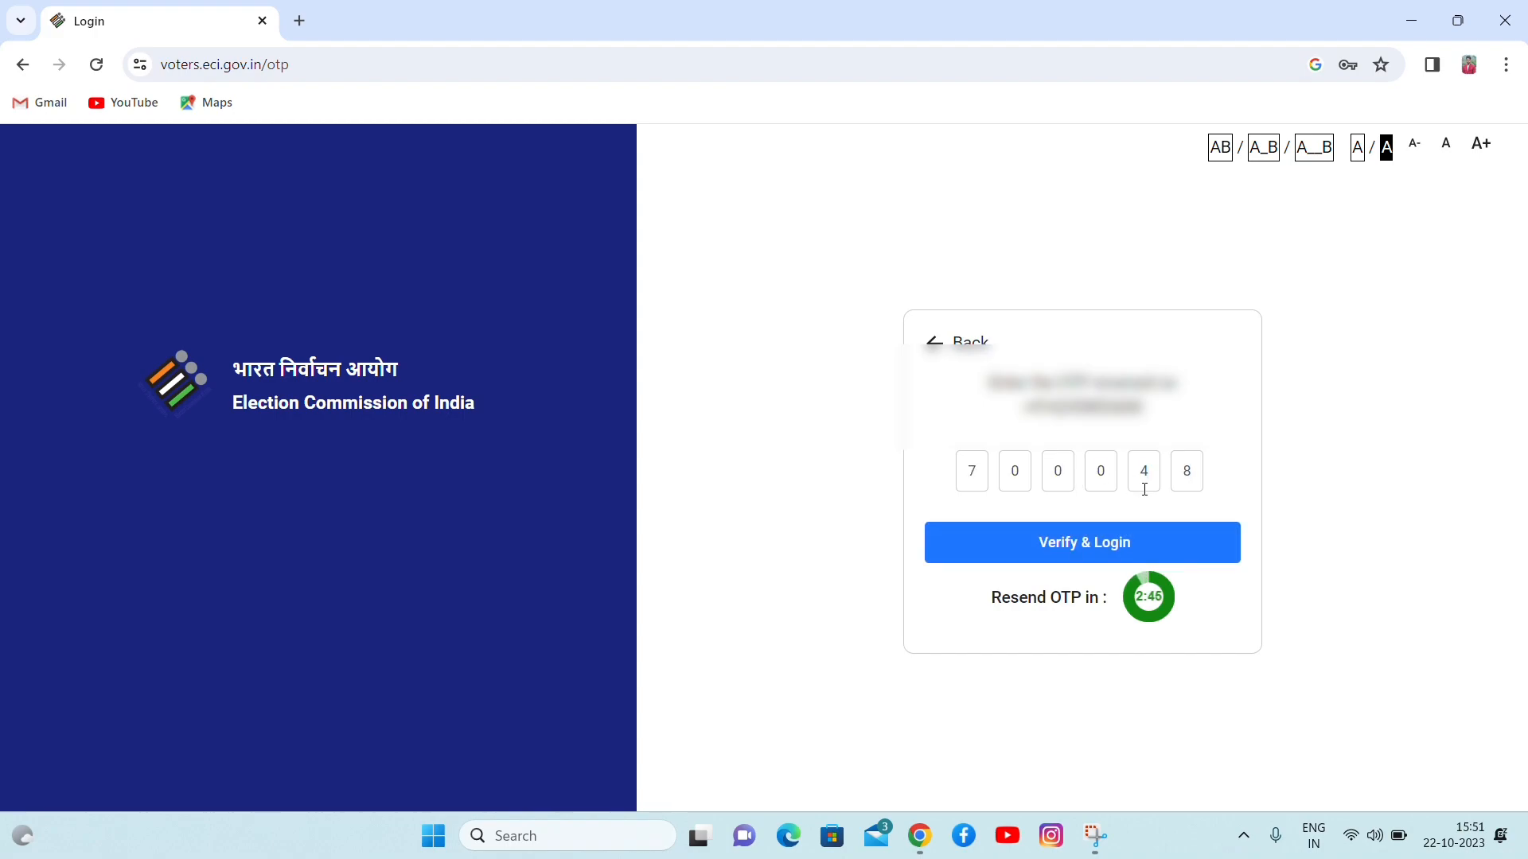
pyautogui.click(1112, 549)
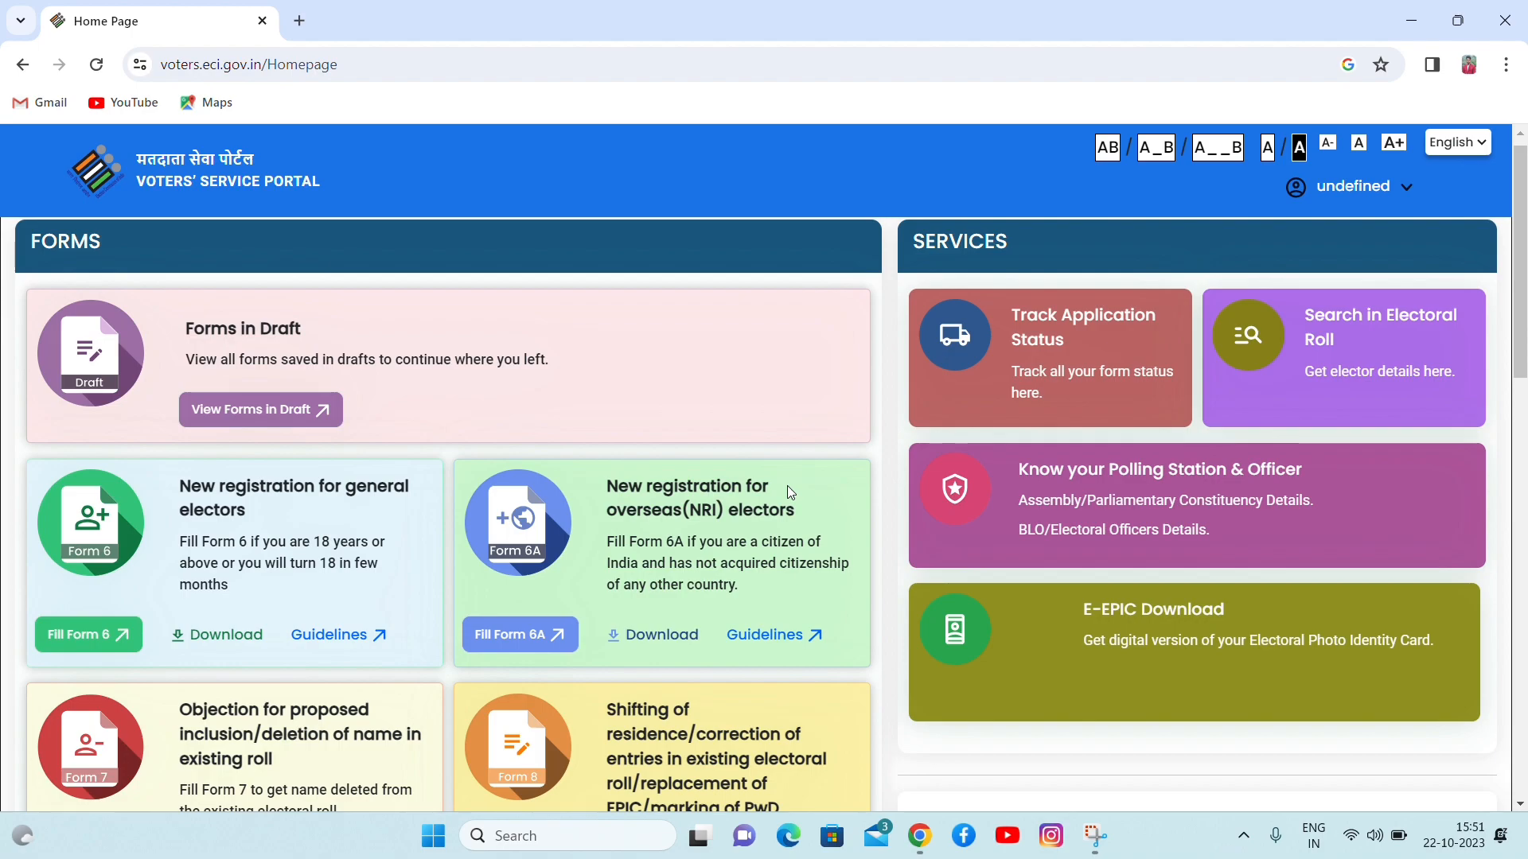
# - Scroll the Home Page to bring the Form 8 card into view
pyautogui.scroll(-2, 790, 492)
pyautogui.scroll(2, 789, 493)
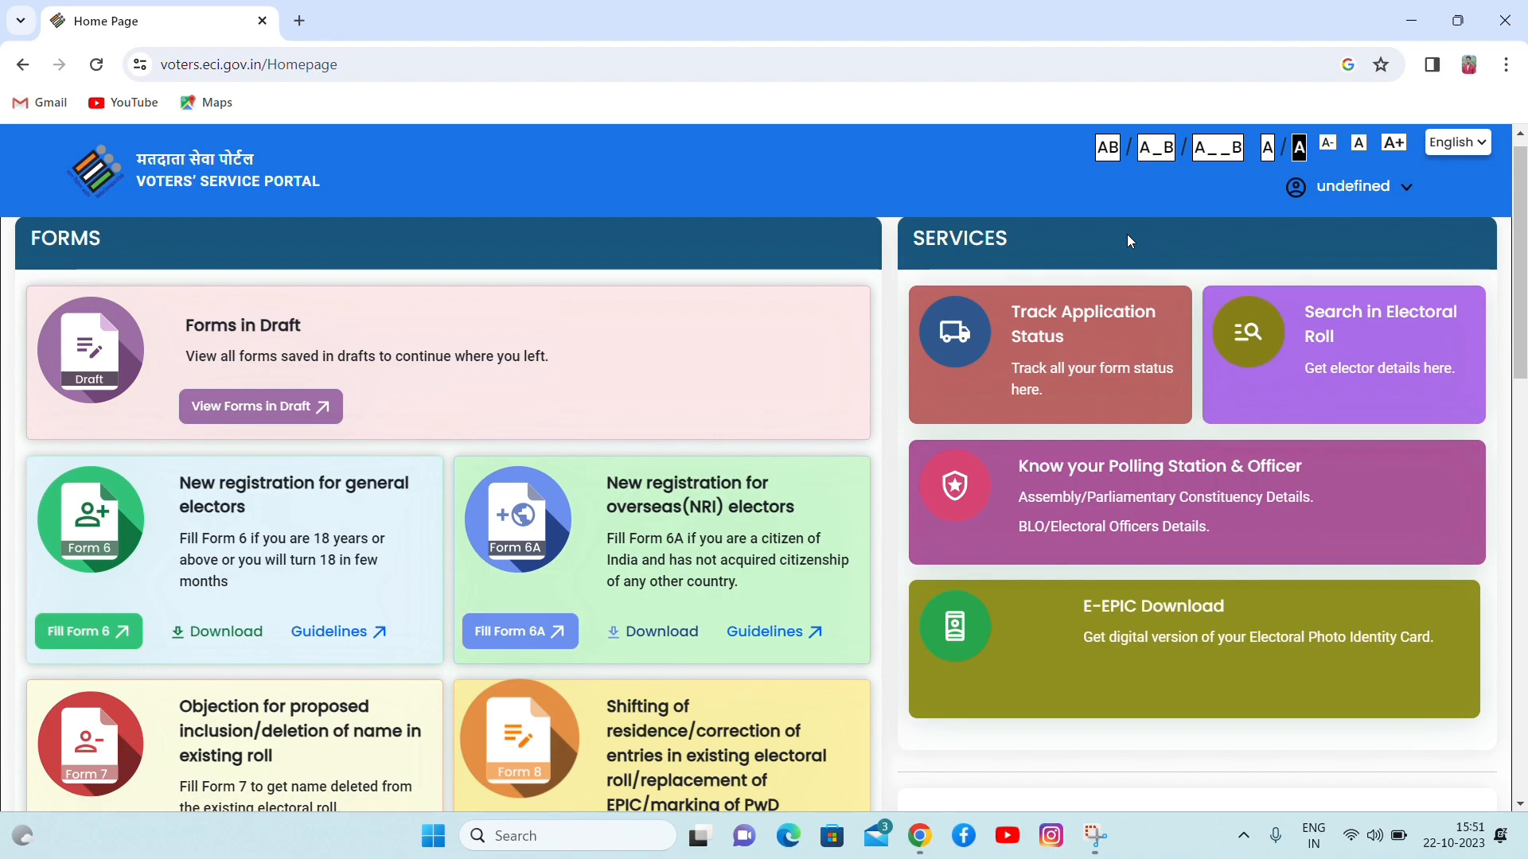
pyautogui.scroll(-6, 511, 366)
pyautogui.scroll(4, 628, 514)
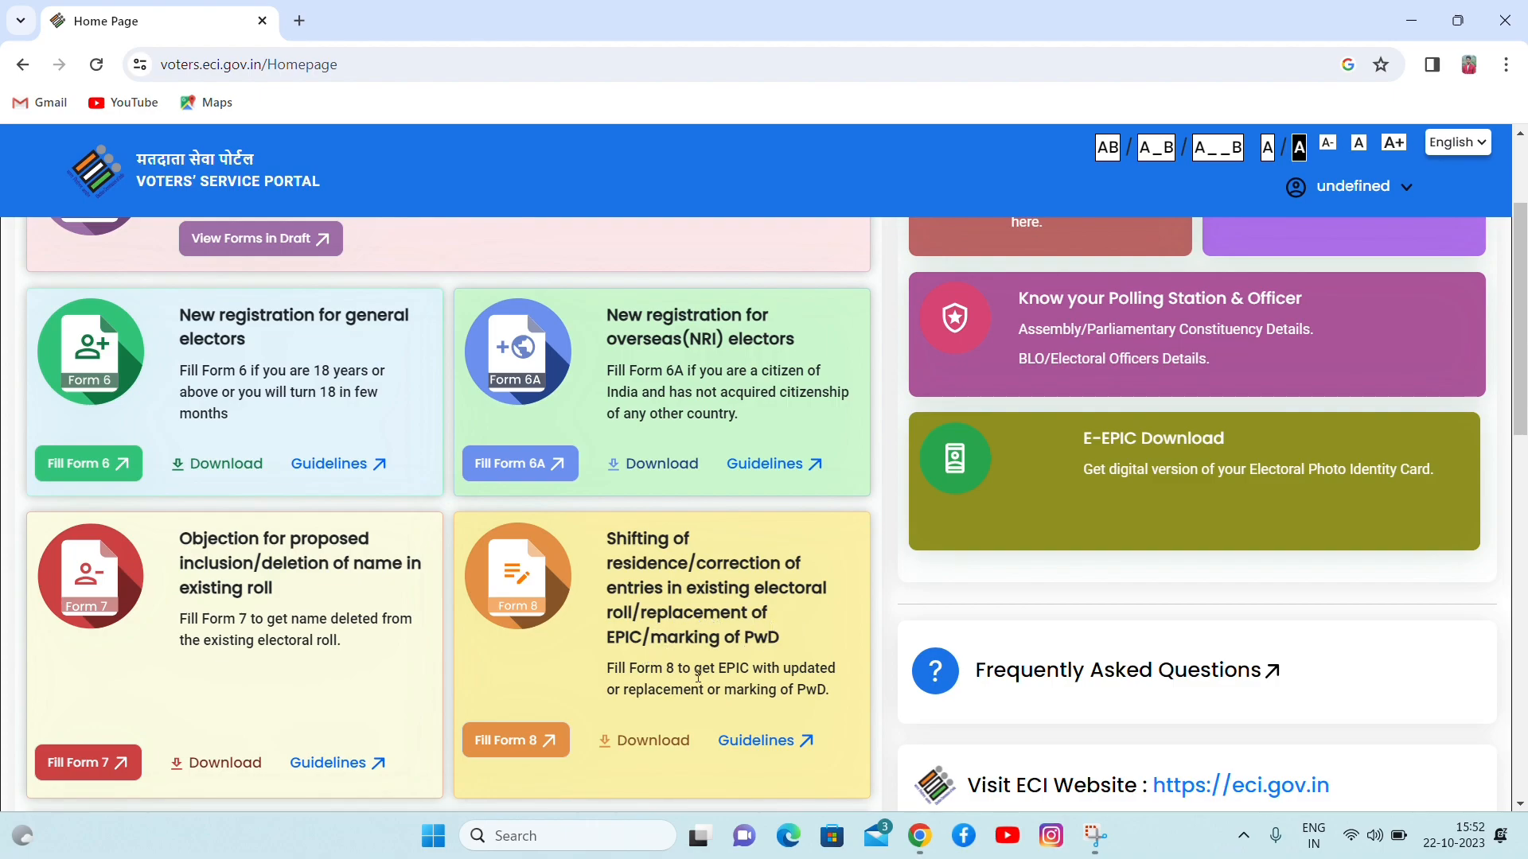
# - Start Form 8 for Self and search for the elector record by EPIC number
pyautogui.click(540, 747)
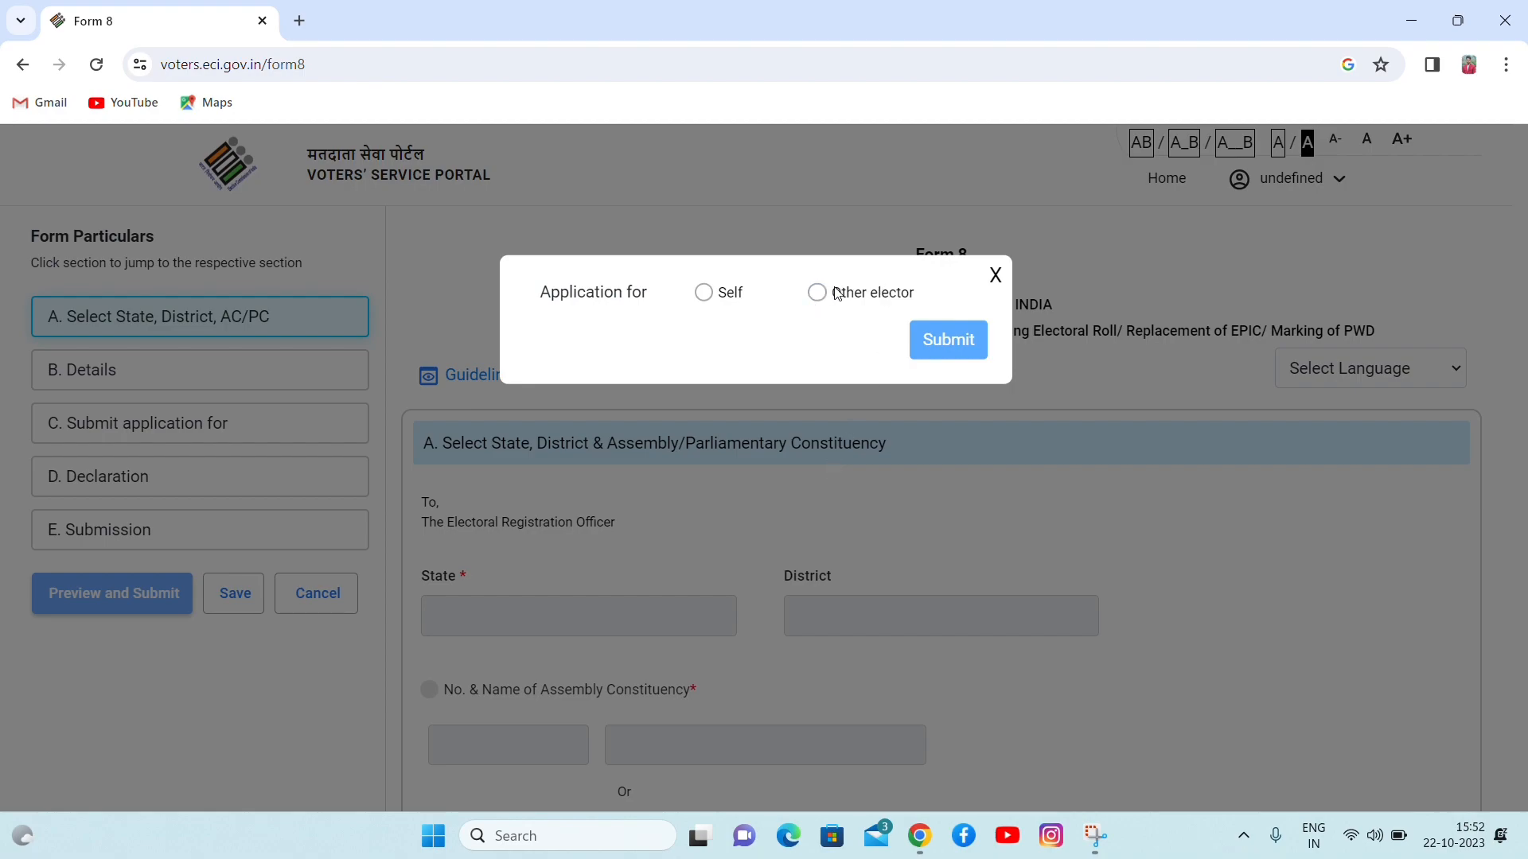
pyautogui.click(707, 295)
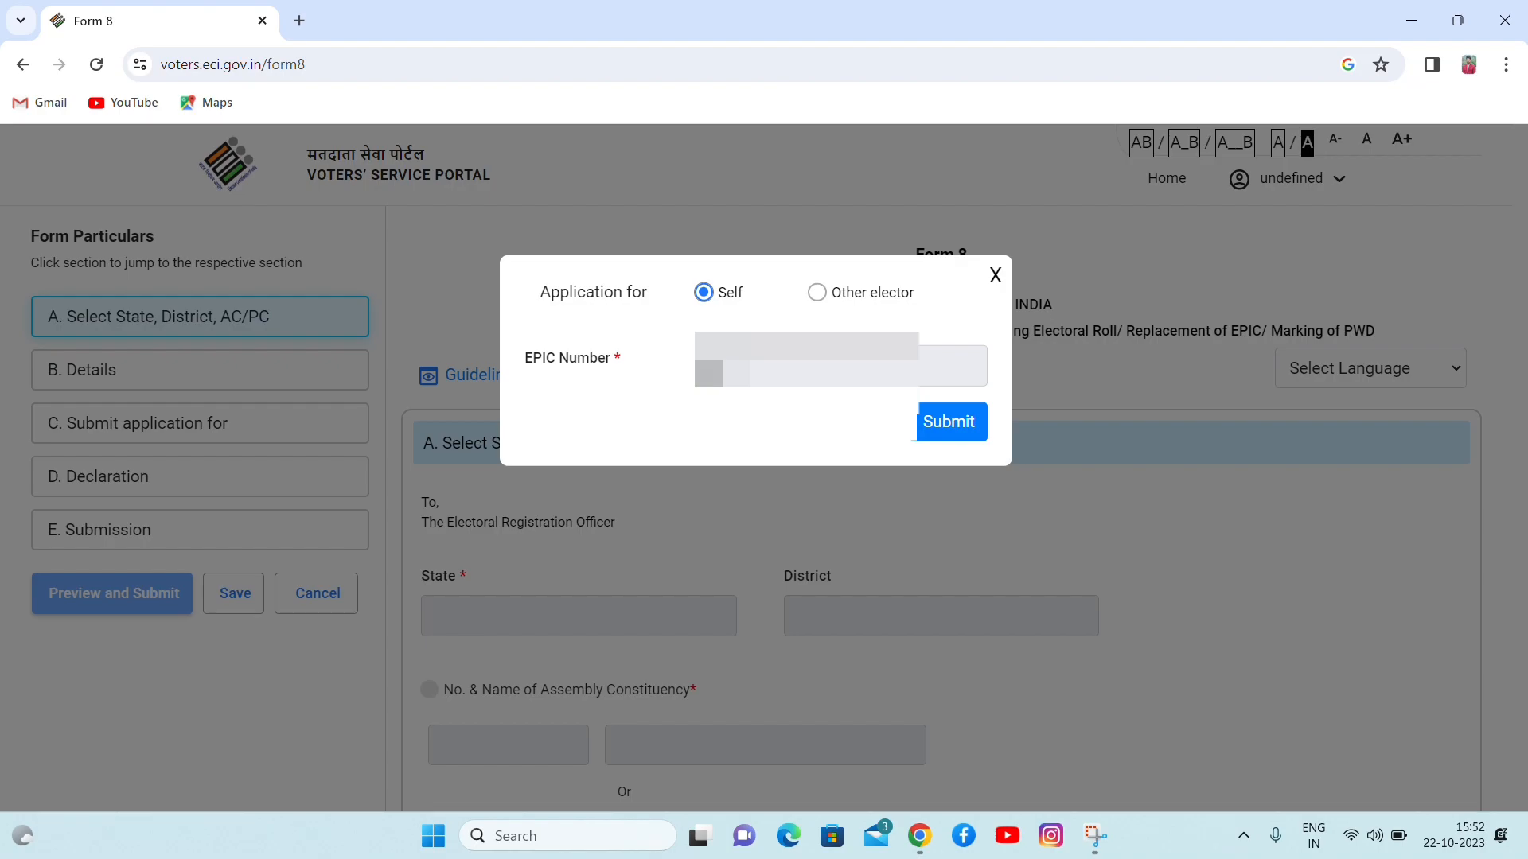
pyautogui.click(658, 33)
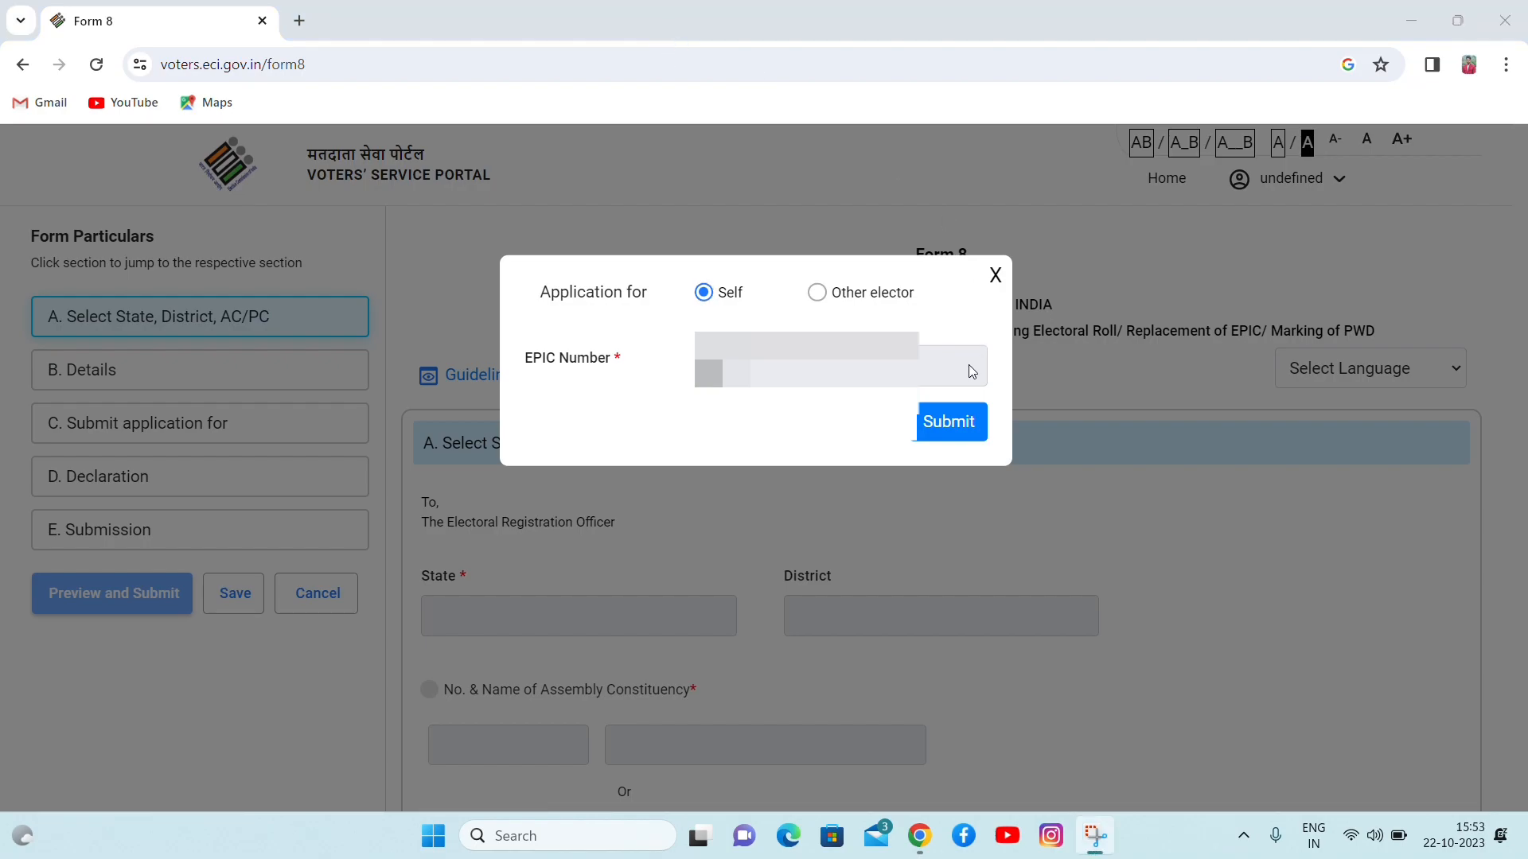
pyautogui.click(961, 436)
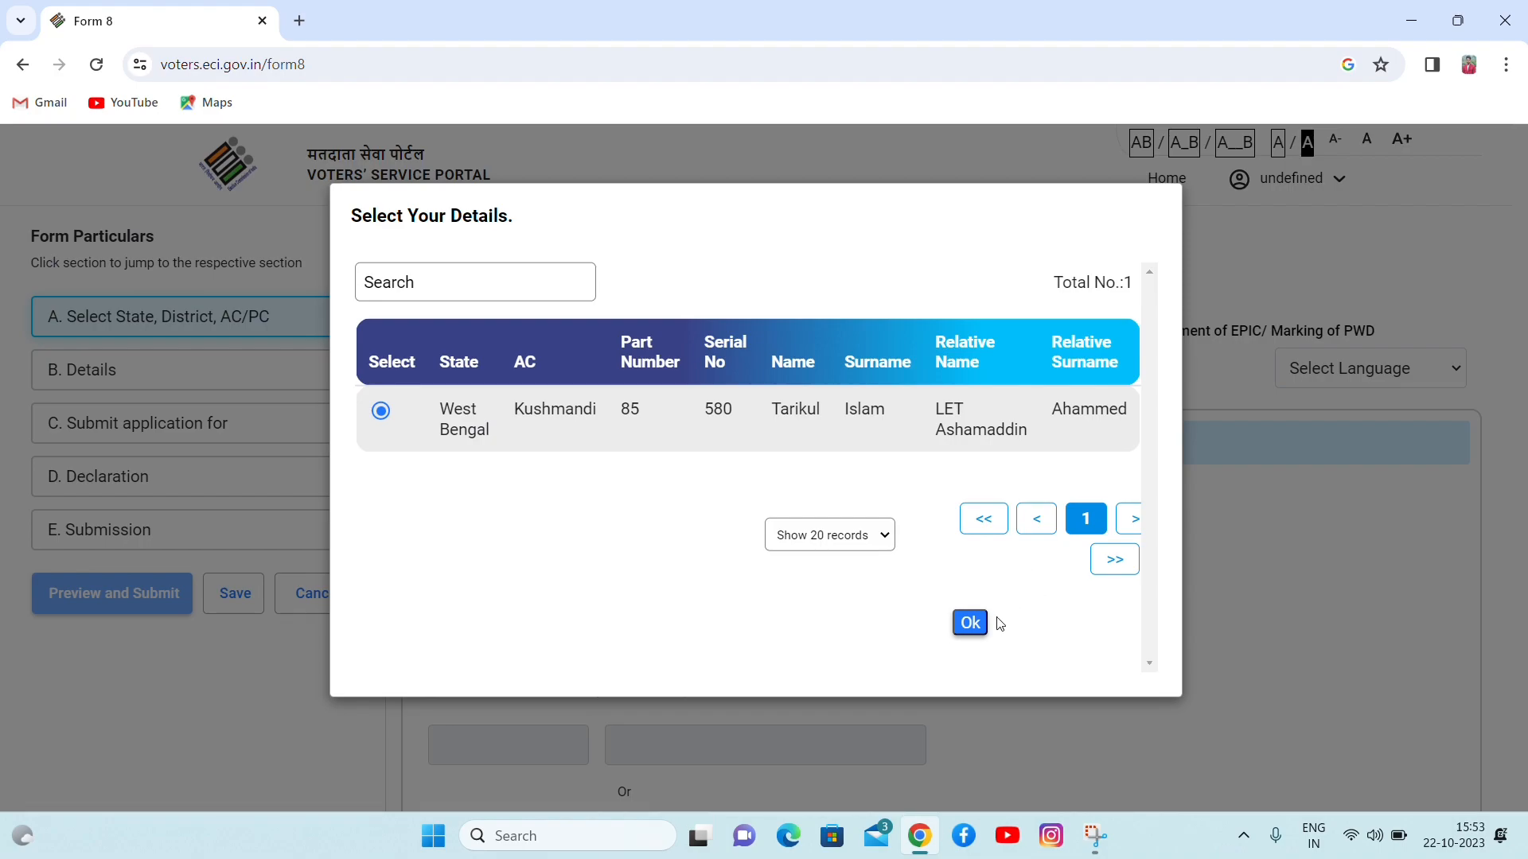
pyautogui.click(970, 623)
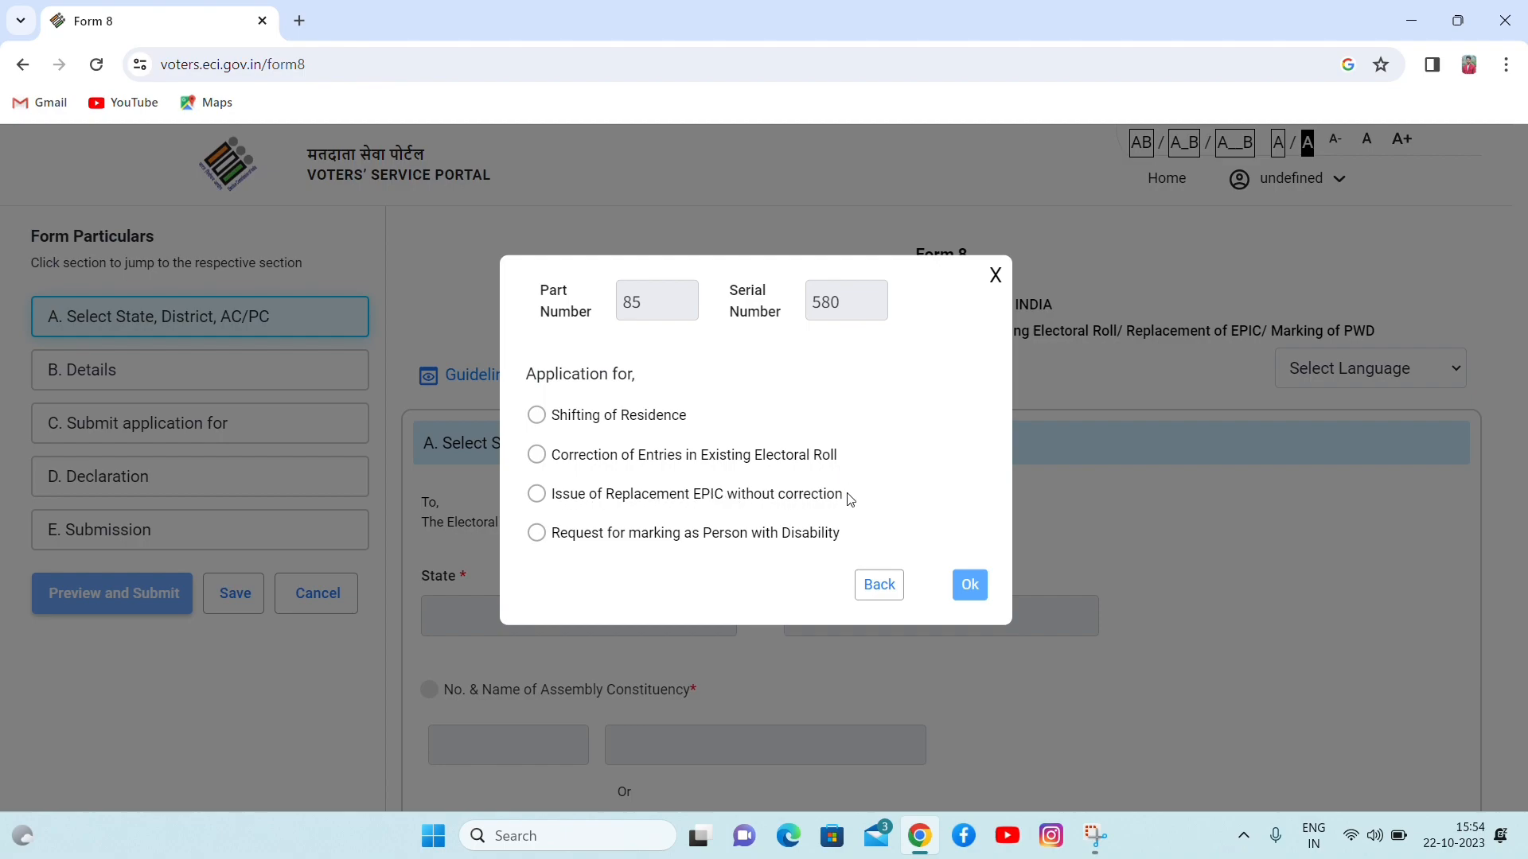
# - Choose 'Correction of Entries in Existing Electoral Roll' as the application type and confirm
pyautogui.click(540, 497)
pyautogui.click(536, 454)
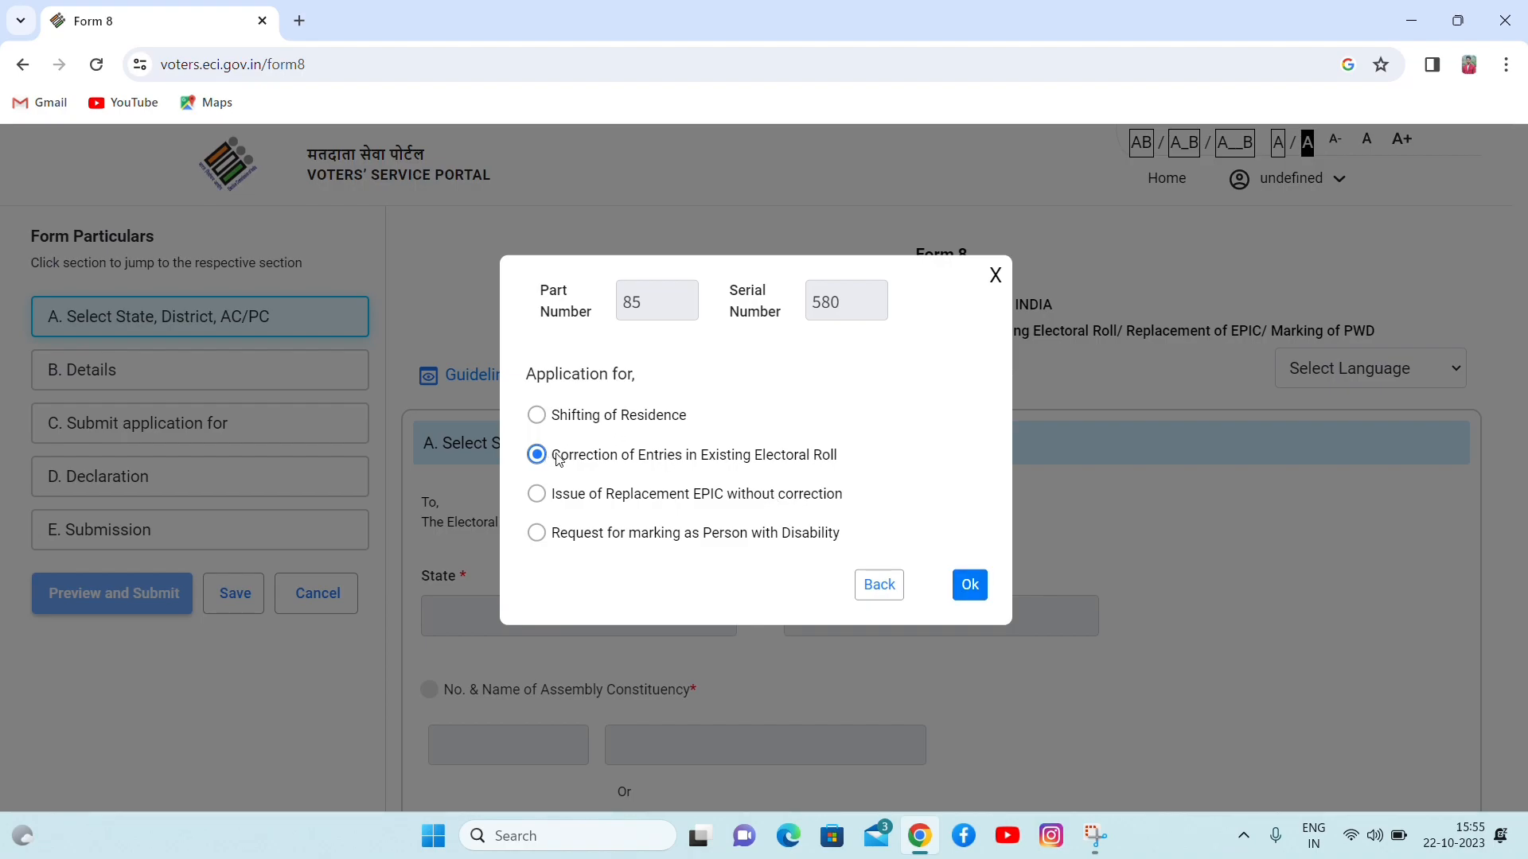
pyautogui.click(972, 585)
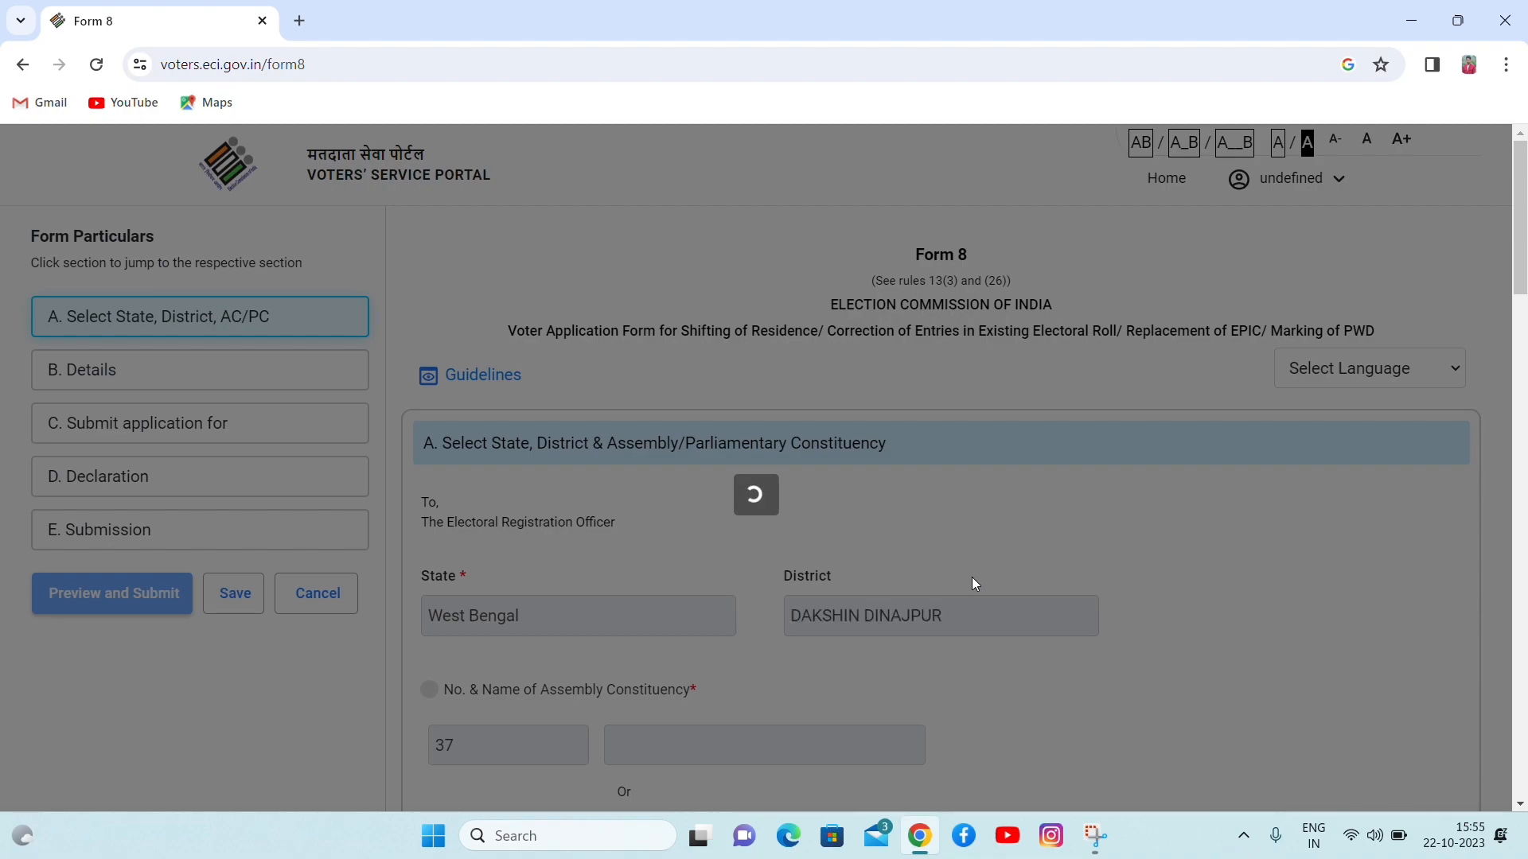
# - Review Form 8 section A and continue to section B. Details
pyautogui.scroll(-5, 976, 585)
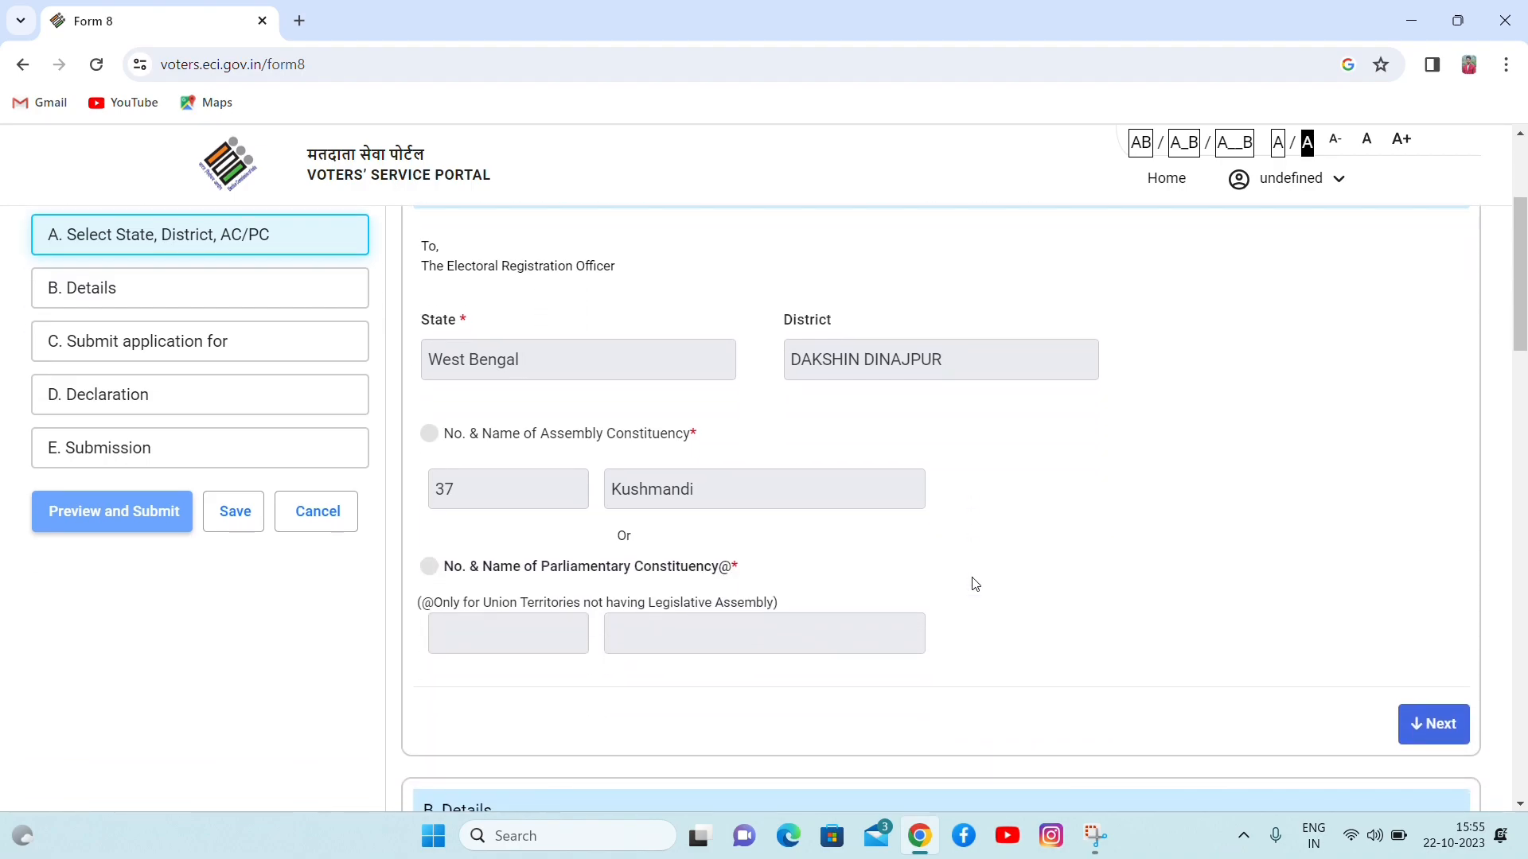
pyautogui.scroll(2, 972, 581)
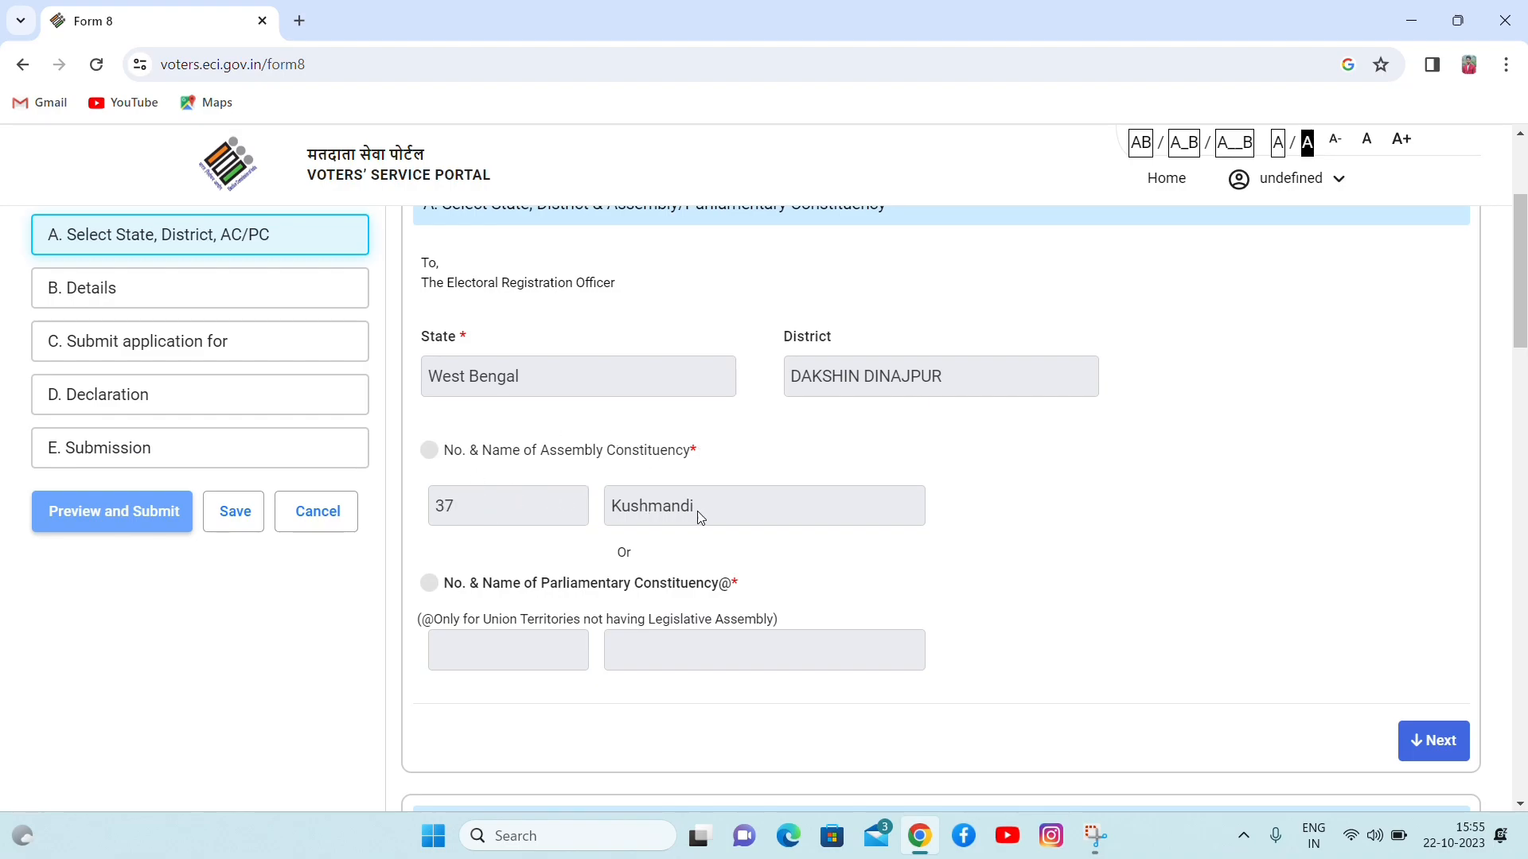
pyautogui.scroll(-3, 703, 518)
pyautogui.scroll(-3, 703, 518)
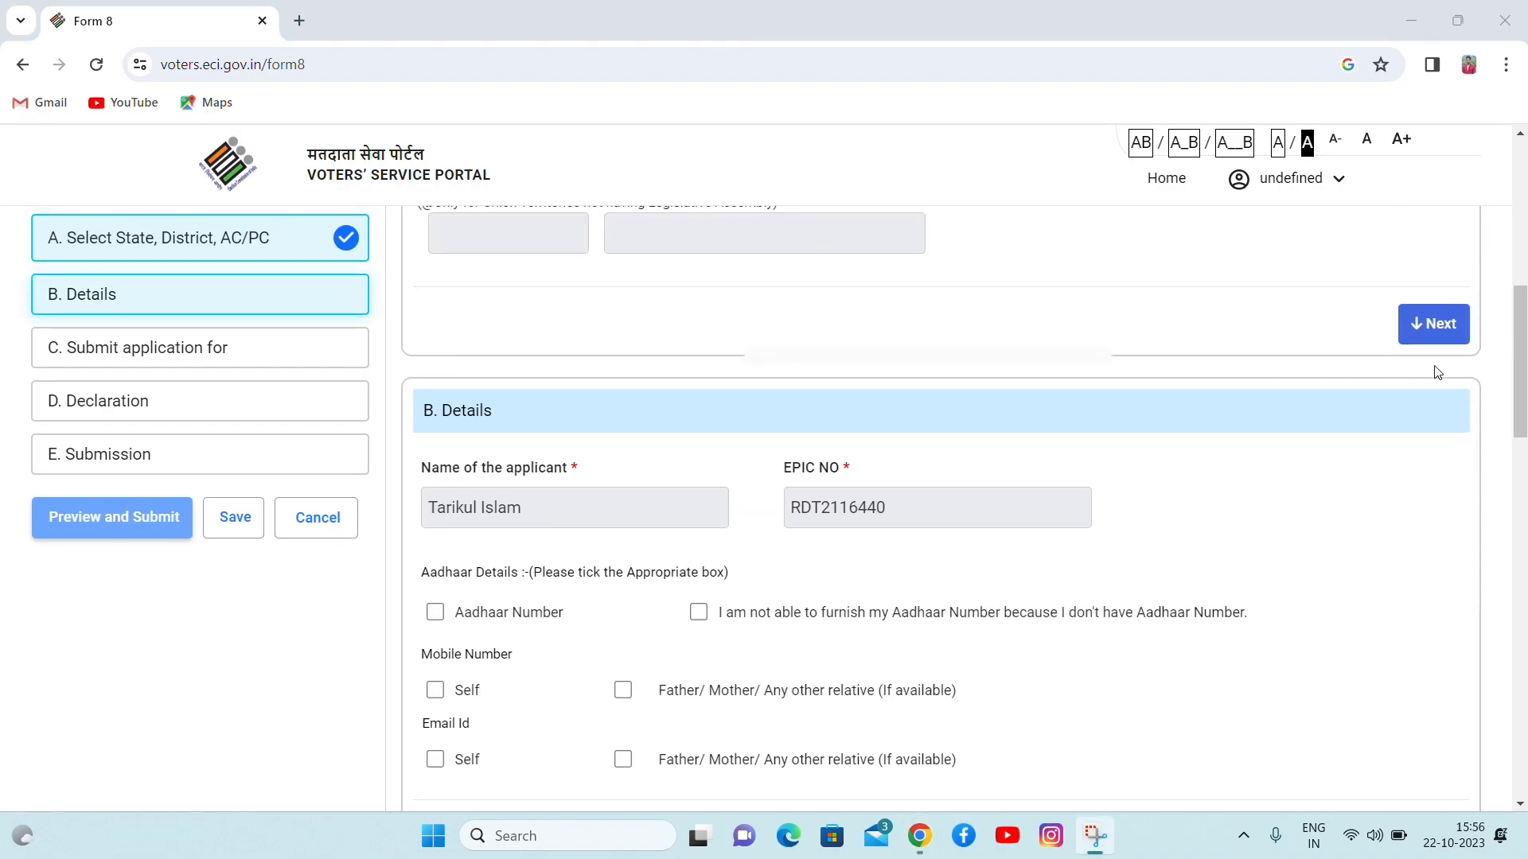
pyautogui.click(1450, 333)
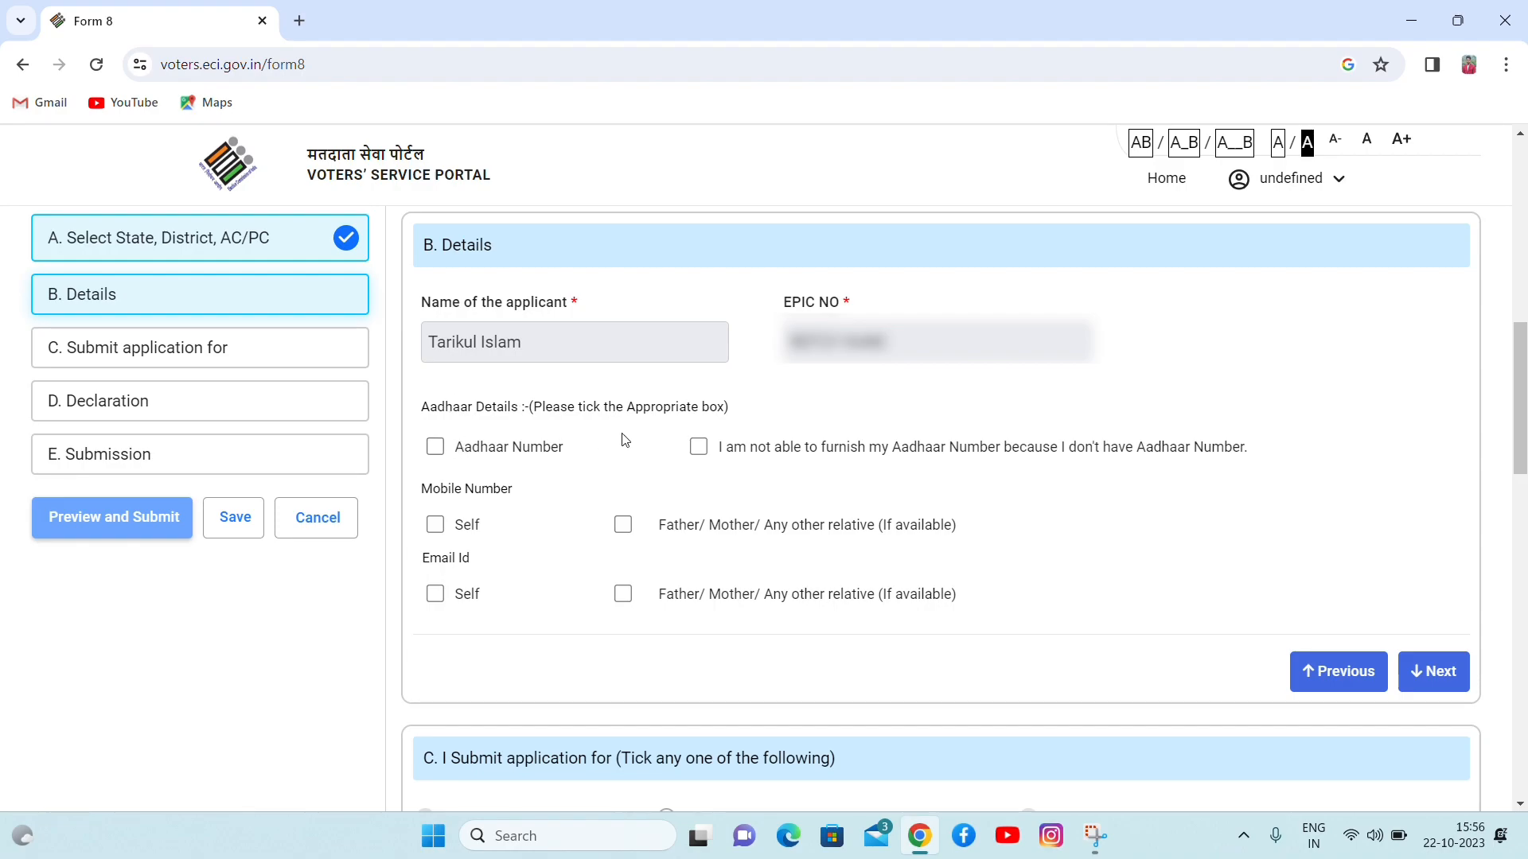
# - Enter the Aadhaar number and your own mobile number, then continue to the corrections checklist
pyautogui.click(437, 449)
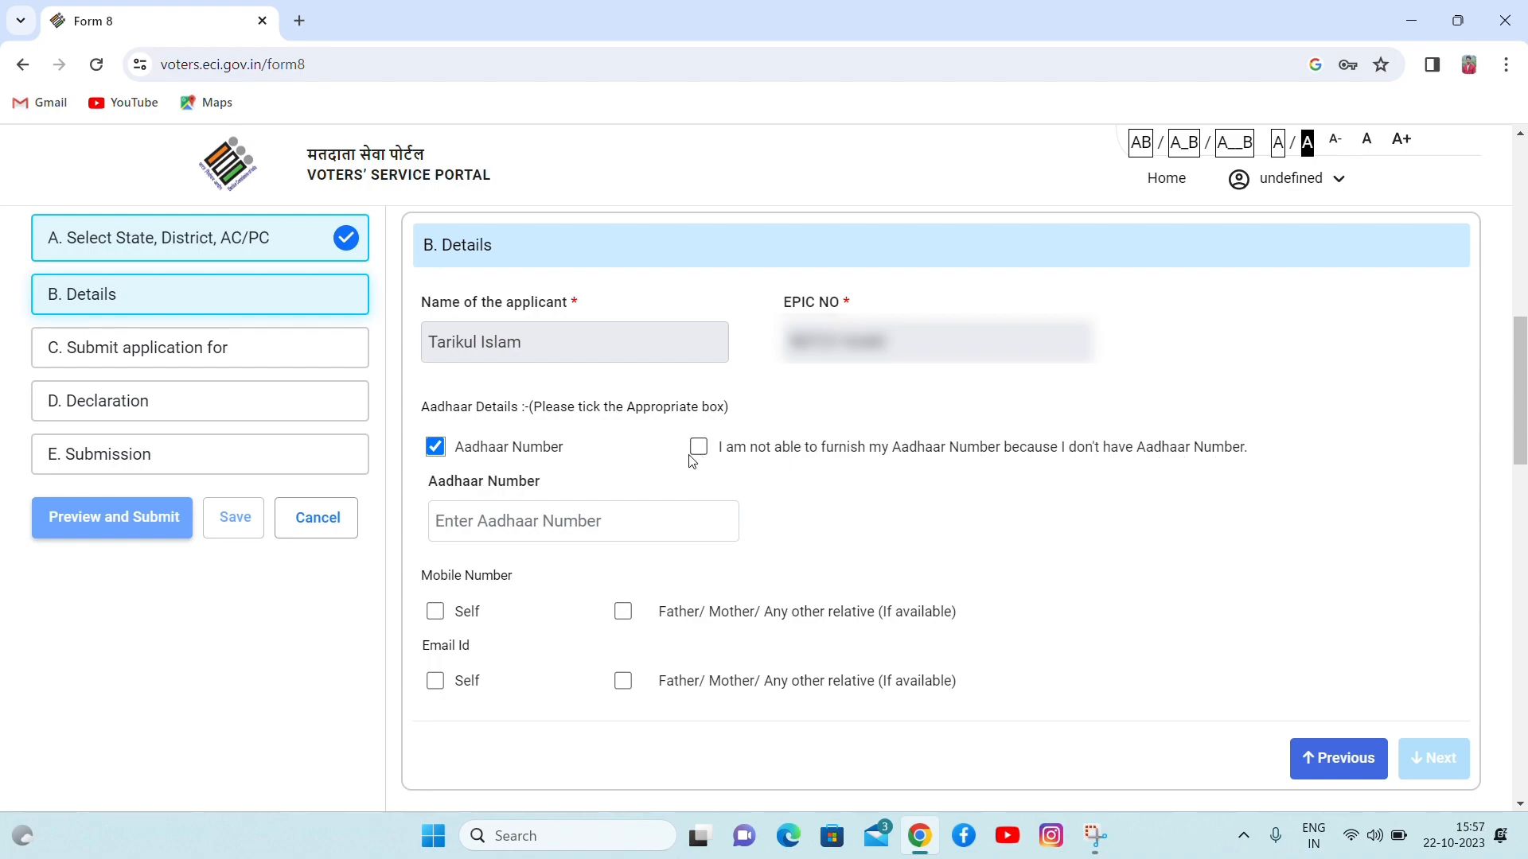
pyautogui.click(507, 526)
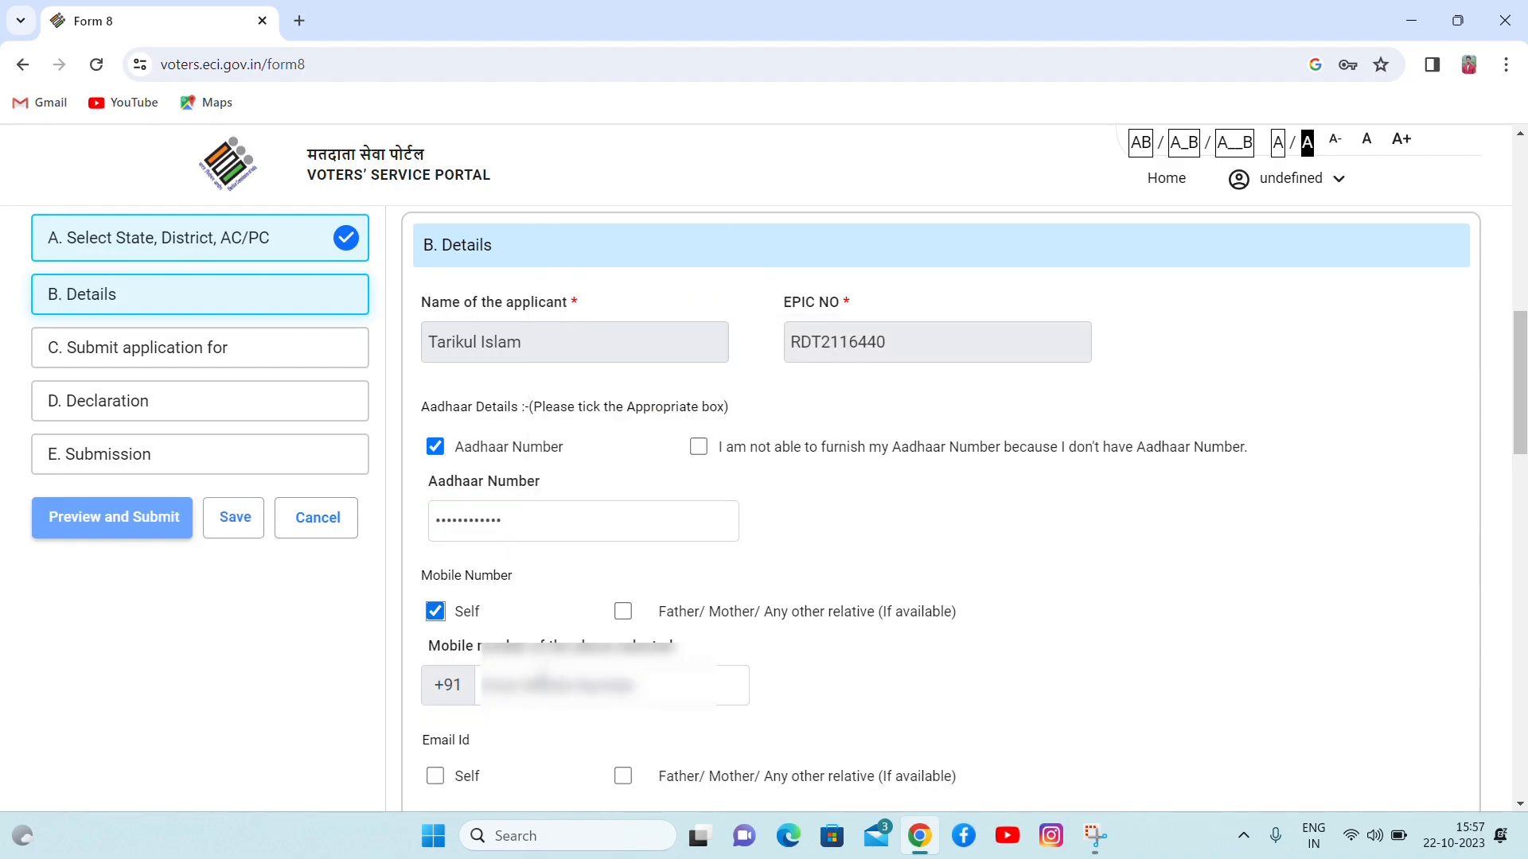
pyautogui.rightClick(534, 692)
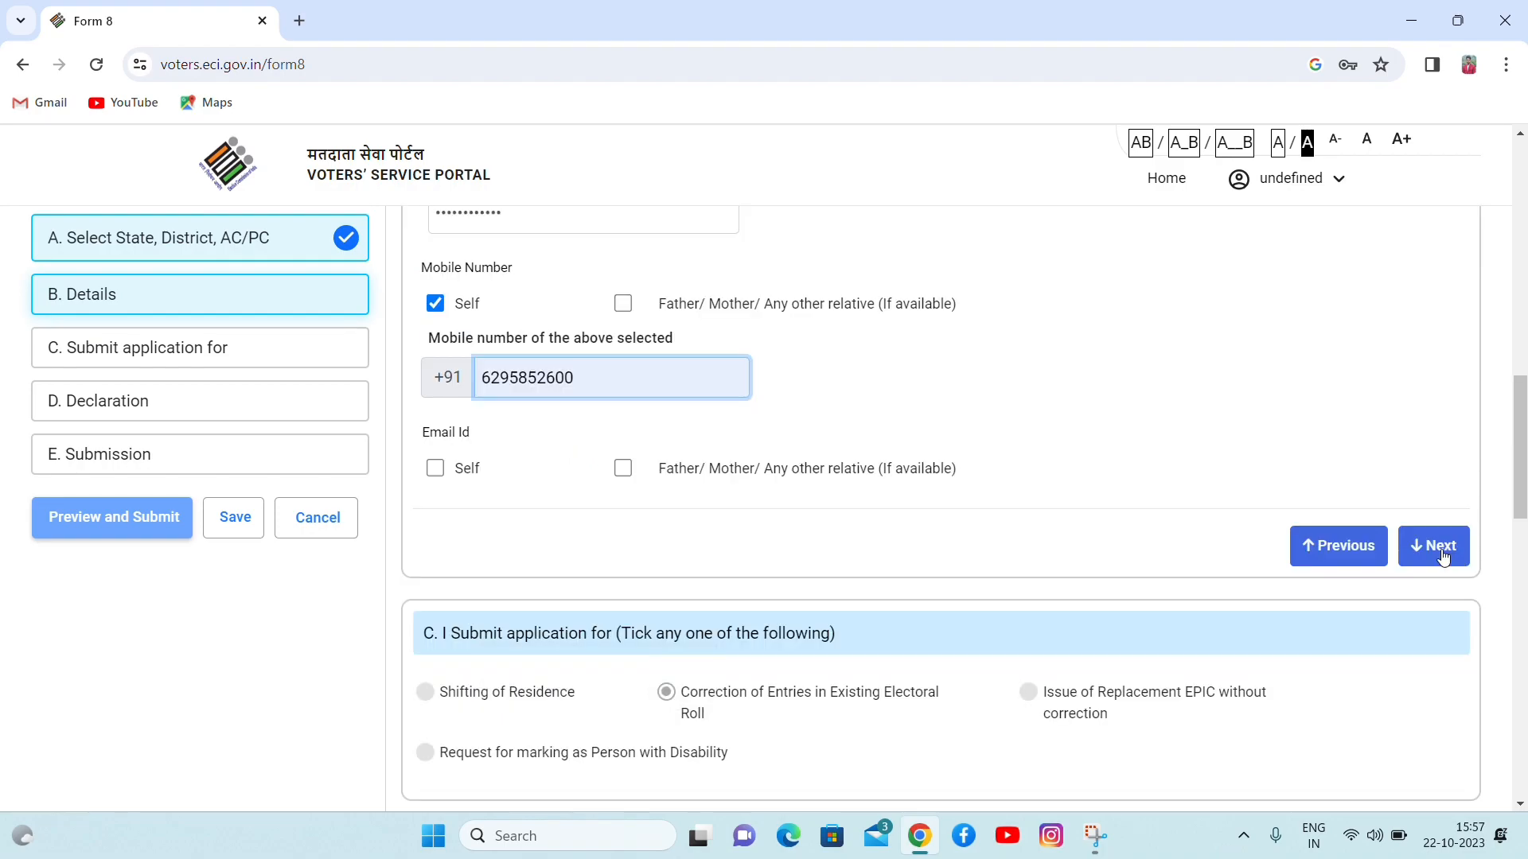
pyautogui.click(1444, 557)
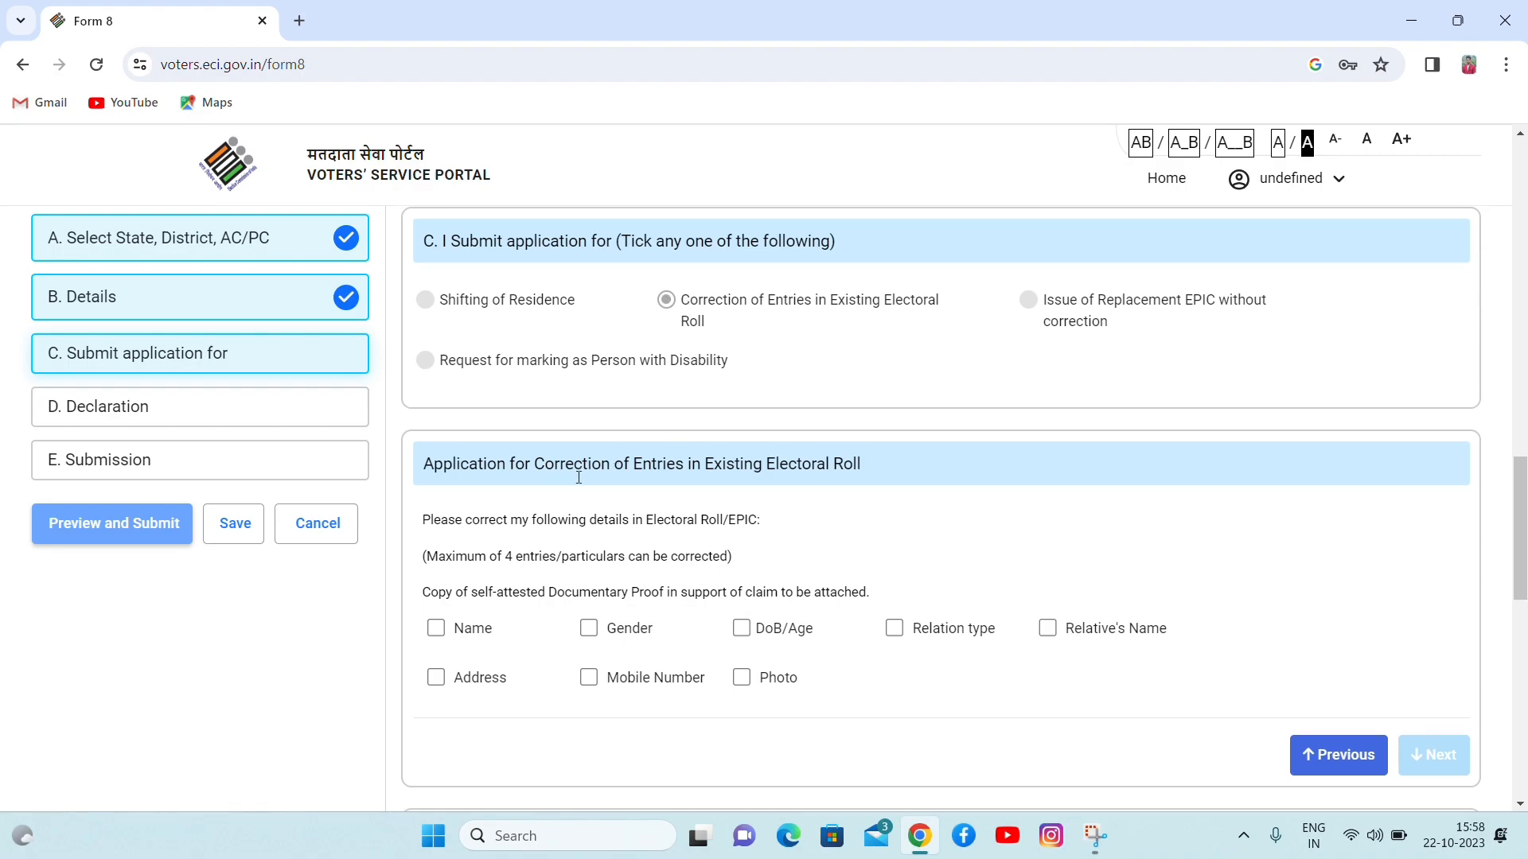
# - Tick Mobile Number and Photo as the entries to correct
pyautogui.scroll(-1, 561, 482)
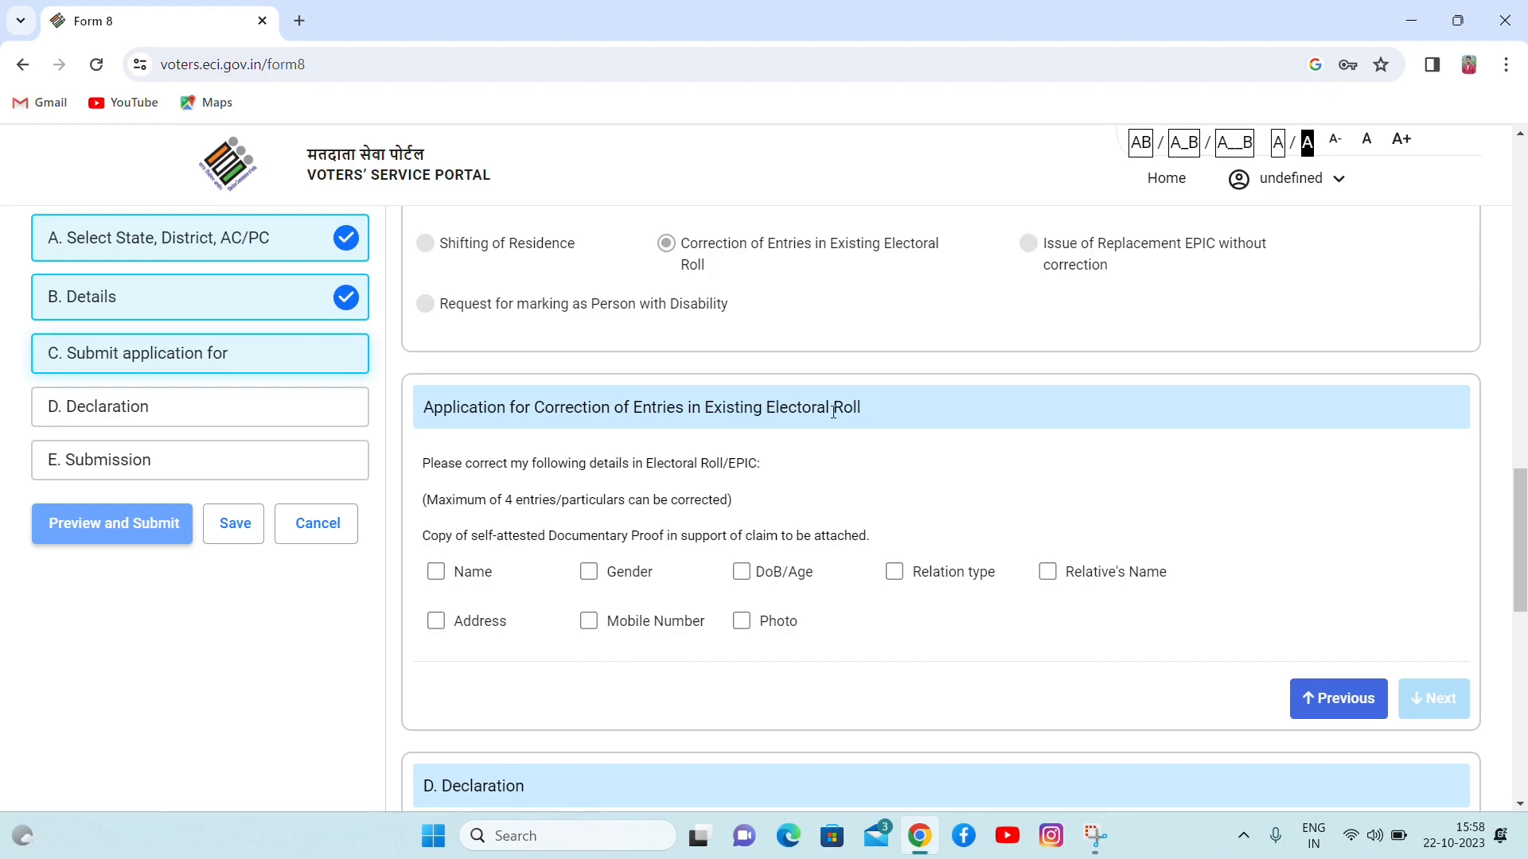
pyautogui.scroll(-1, 637, 552)
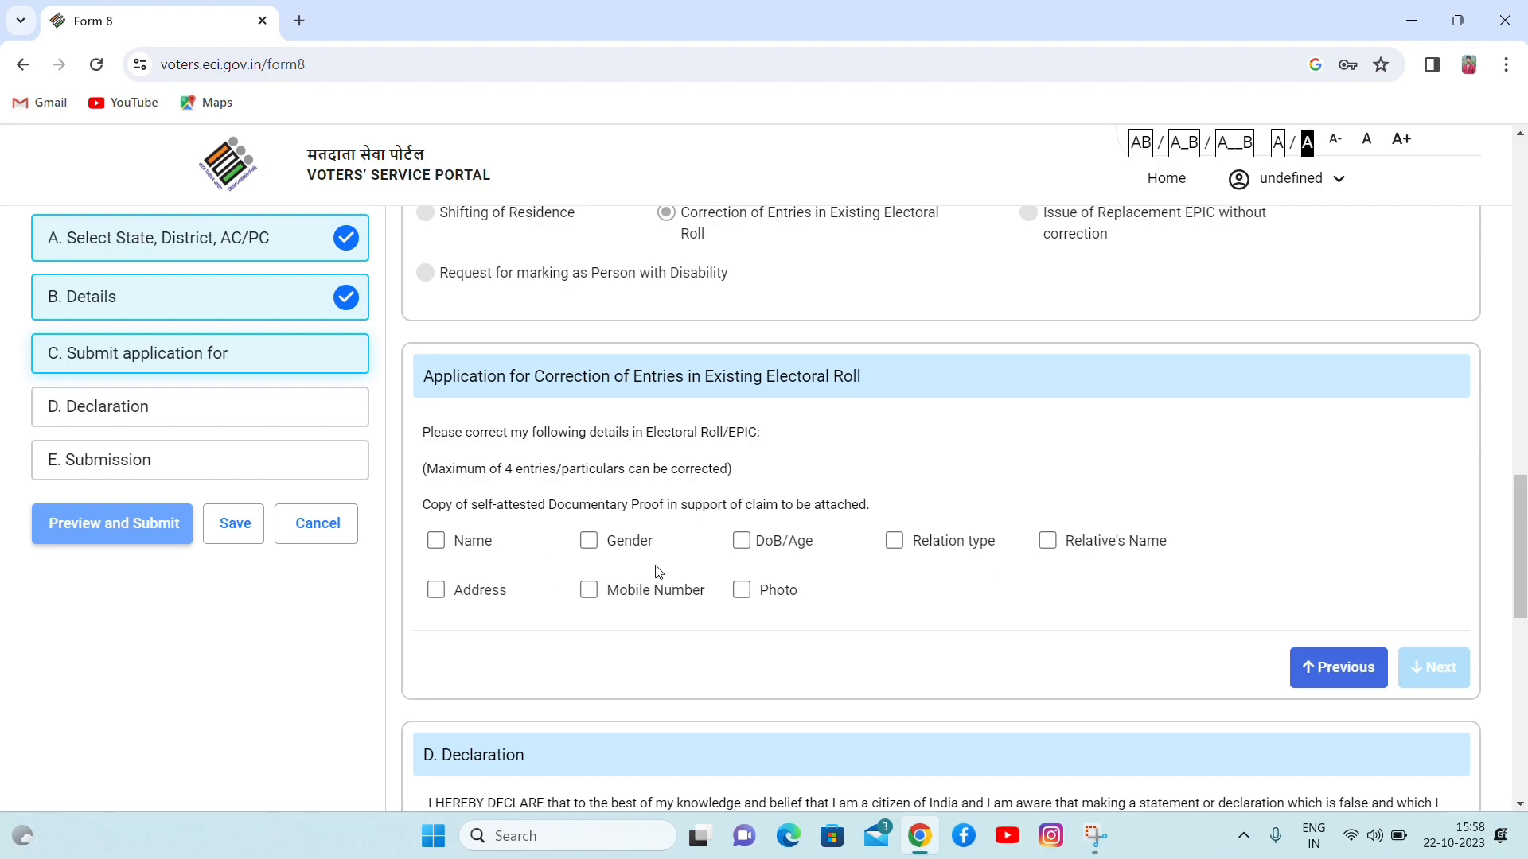
pyautogui.click(591, 591)
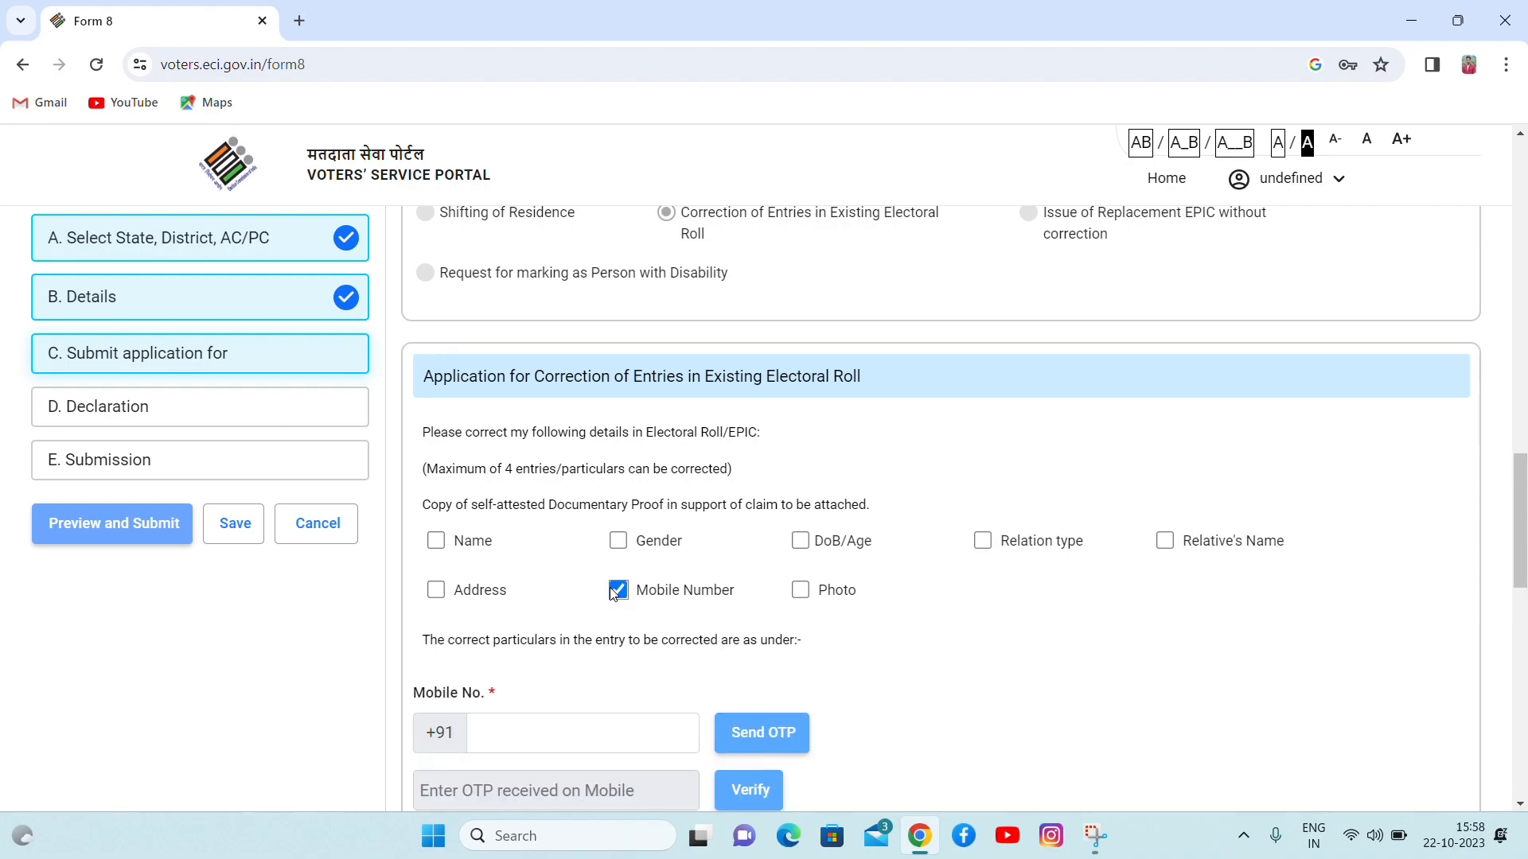
pyautogui.click(803, 591)
# - Enter the new mobile number and verify it with the one-time code sent to it
pyautogui.scroll(-2, 796, 589)
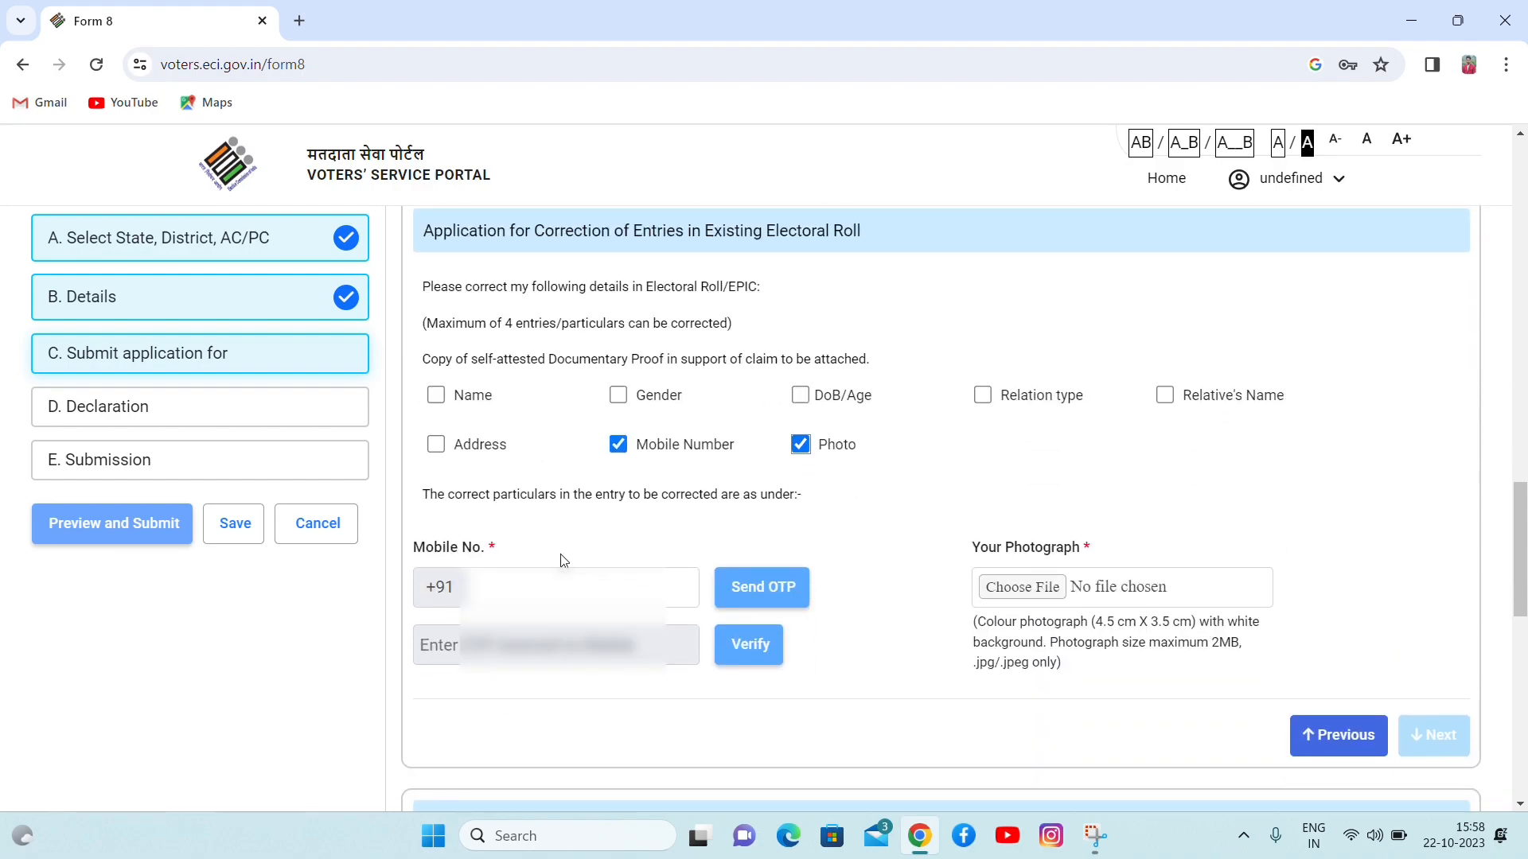
pyautogui.click(540, 586)
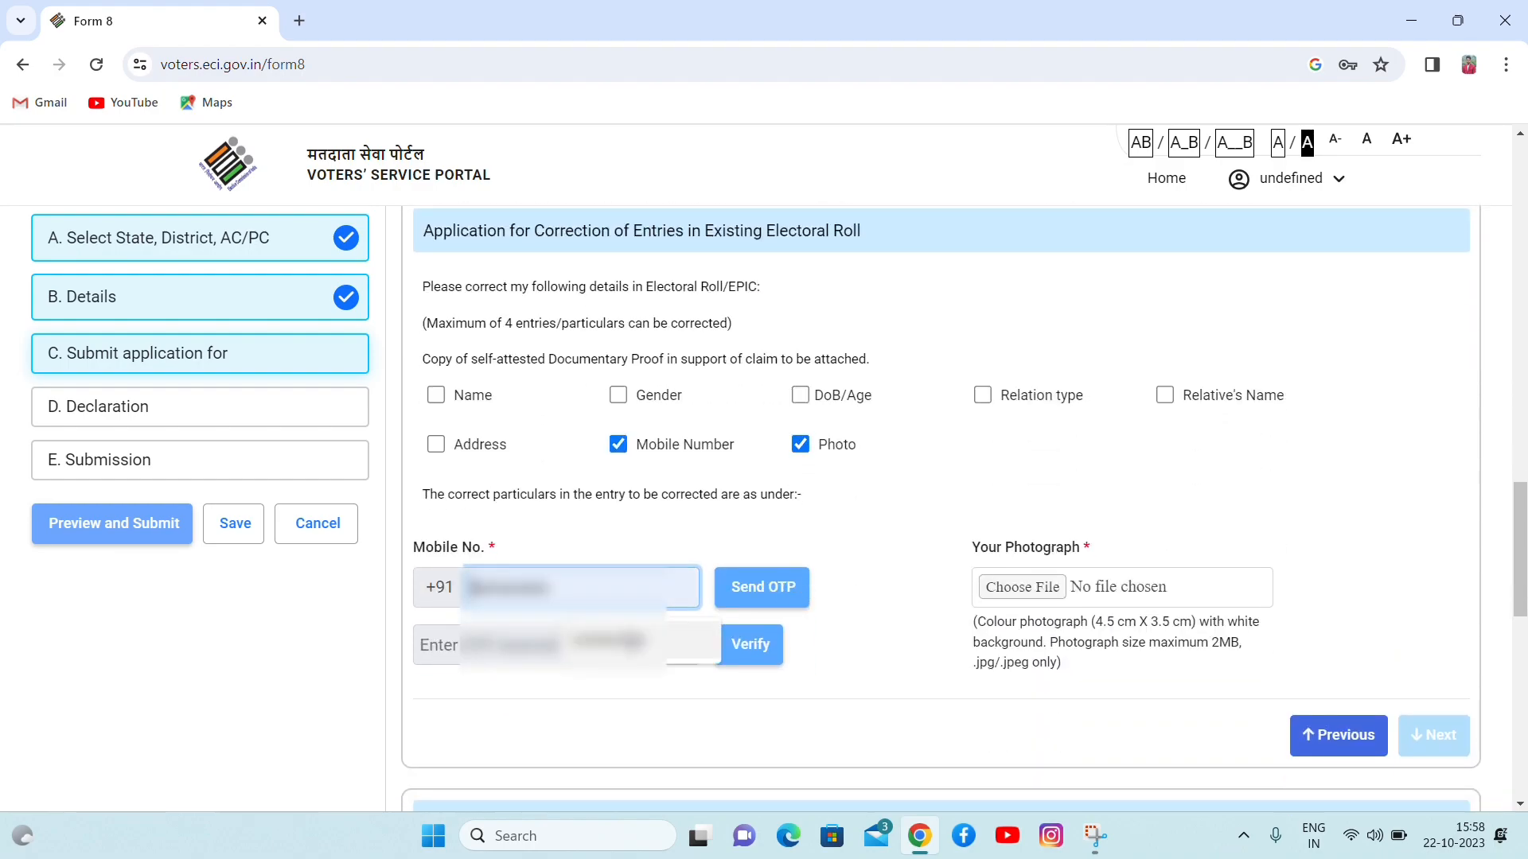
pyautogui.click(564, 640)
pyautogui.click(768, 586)
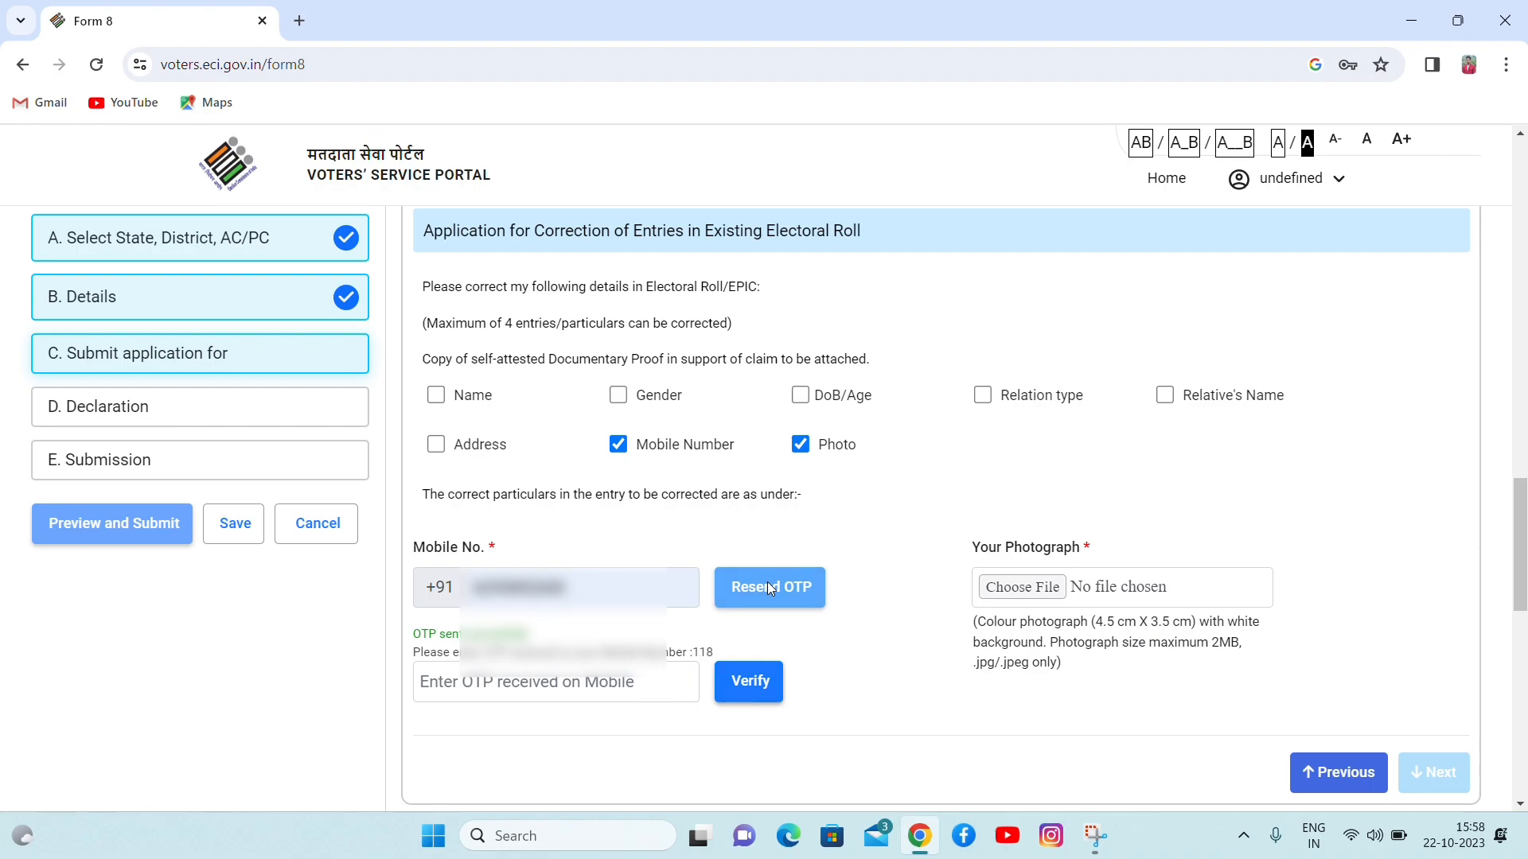
pyautogui.click(513, 683)
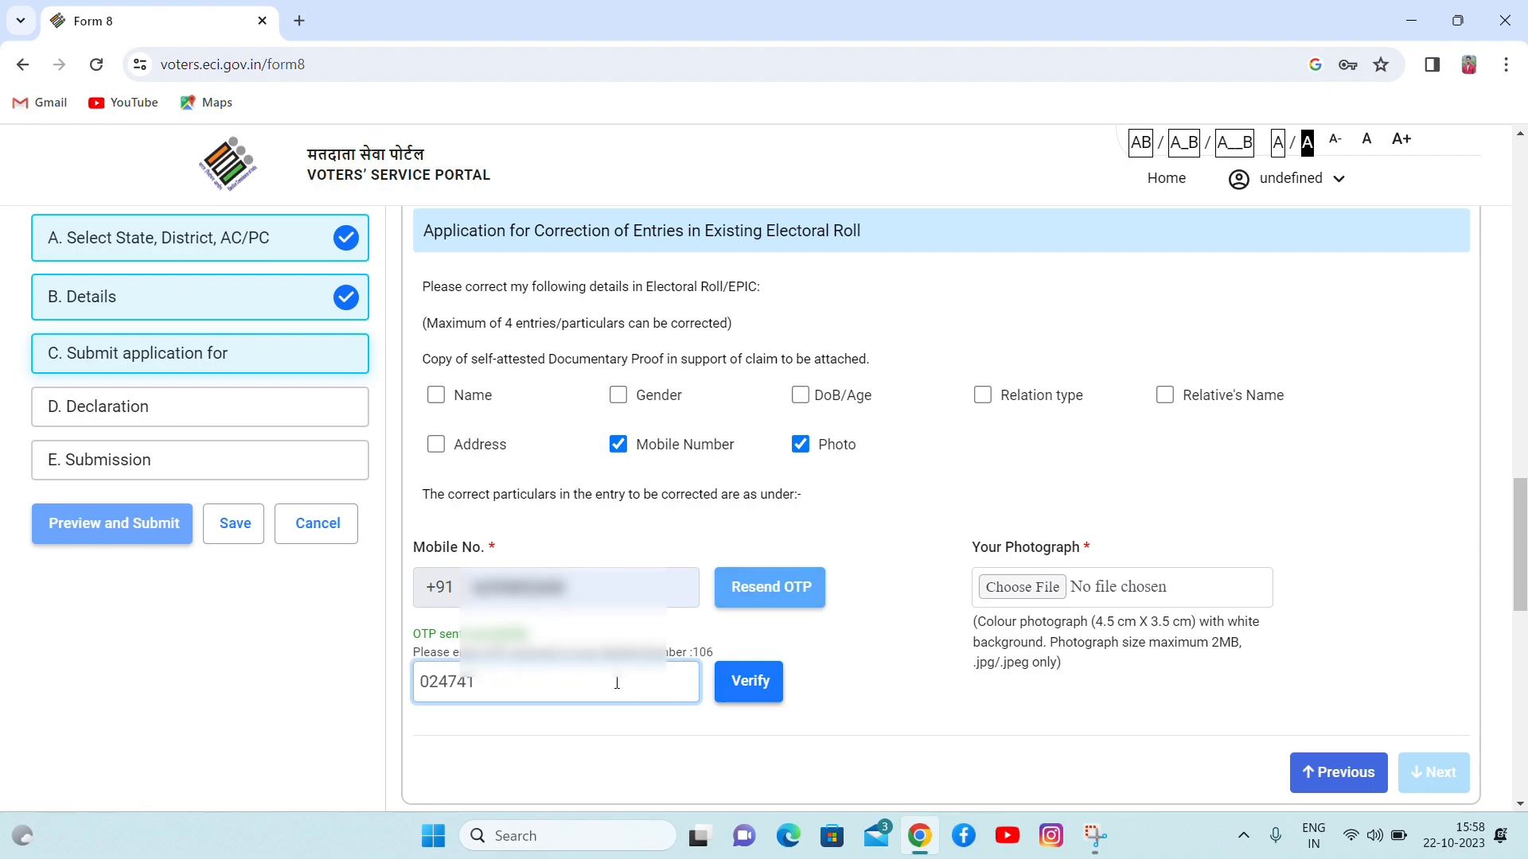
pyautogui.click(739, 685)
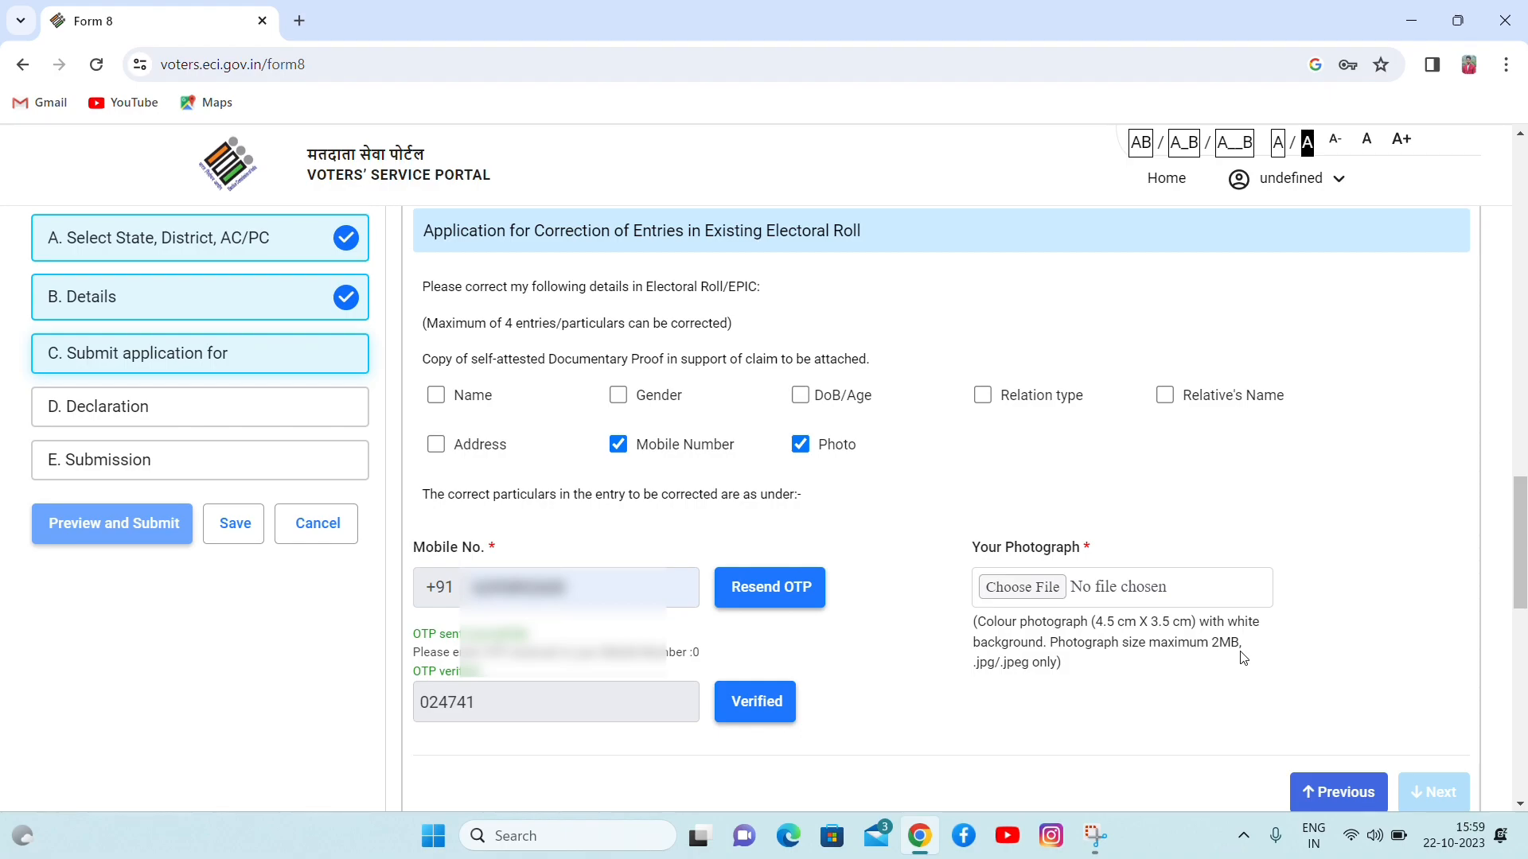
pyautogui.click(1033, 593)
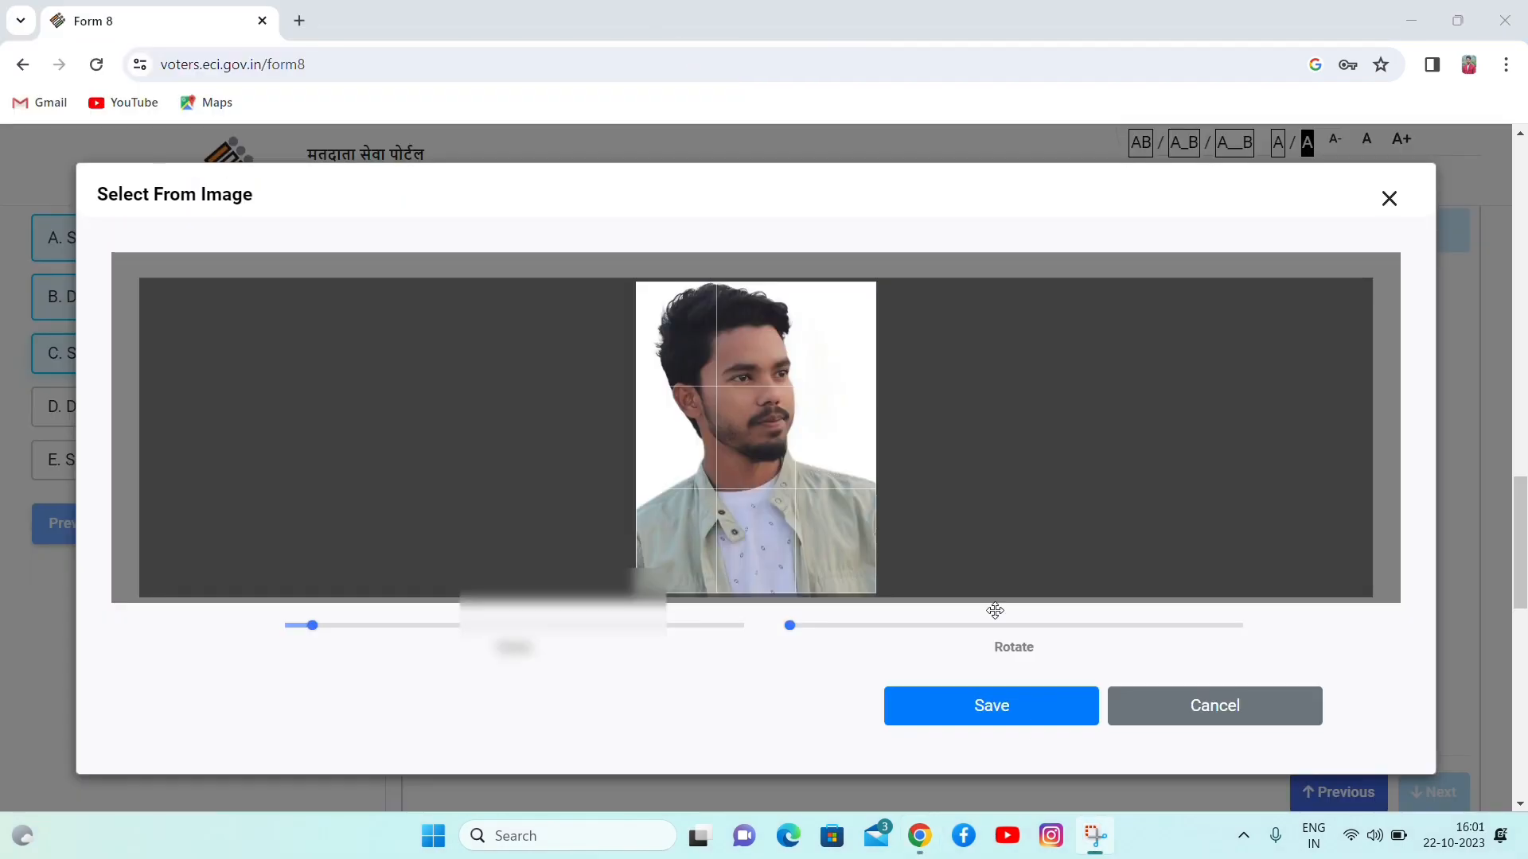
pyautogui.click(1009, 721)
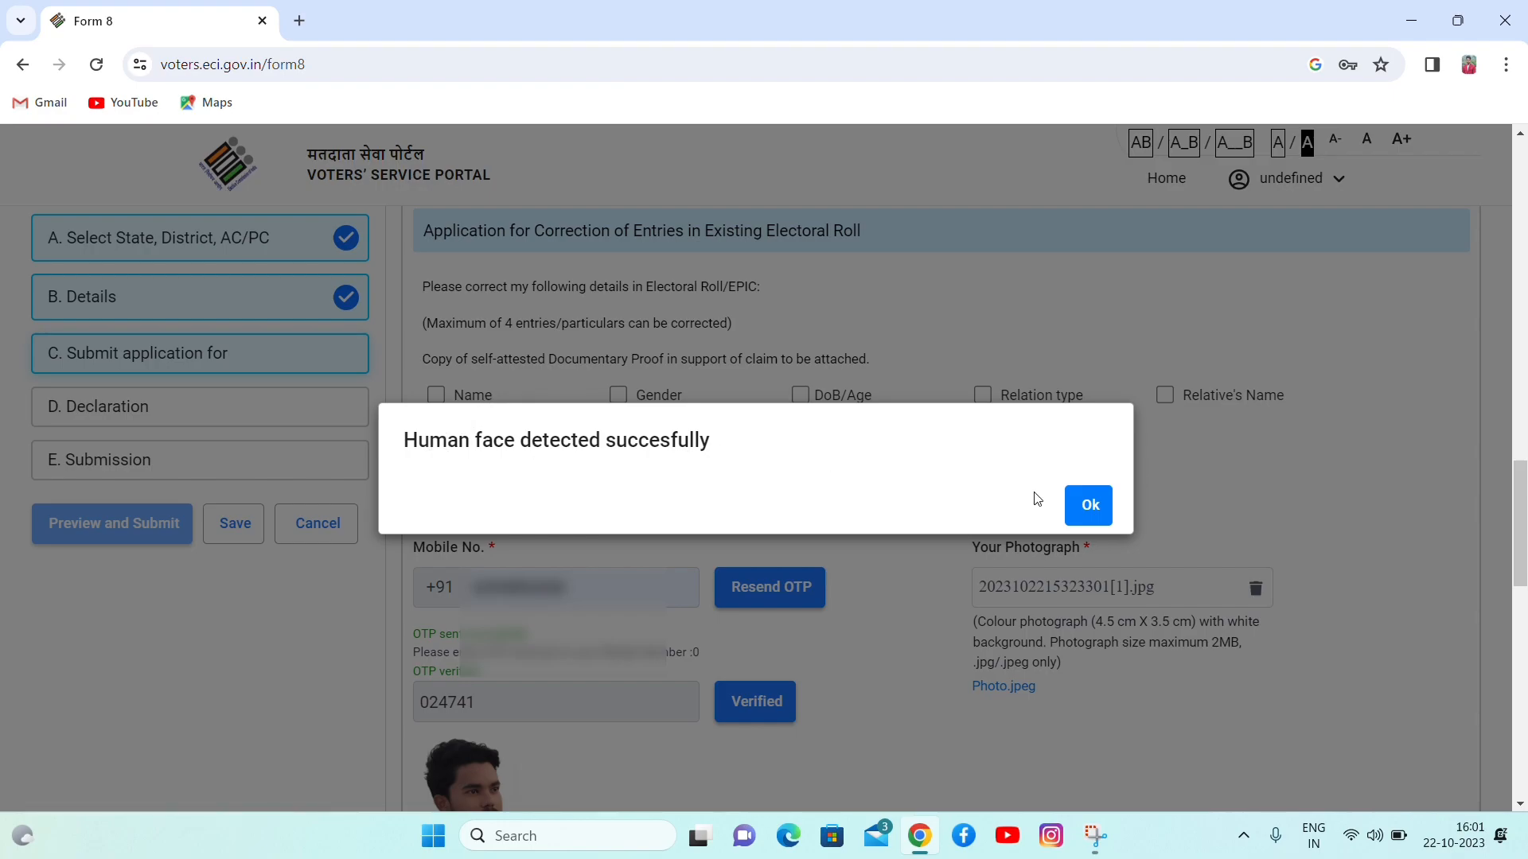
pyautogui.click(1087, 505)
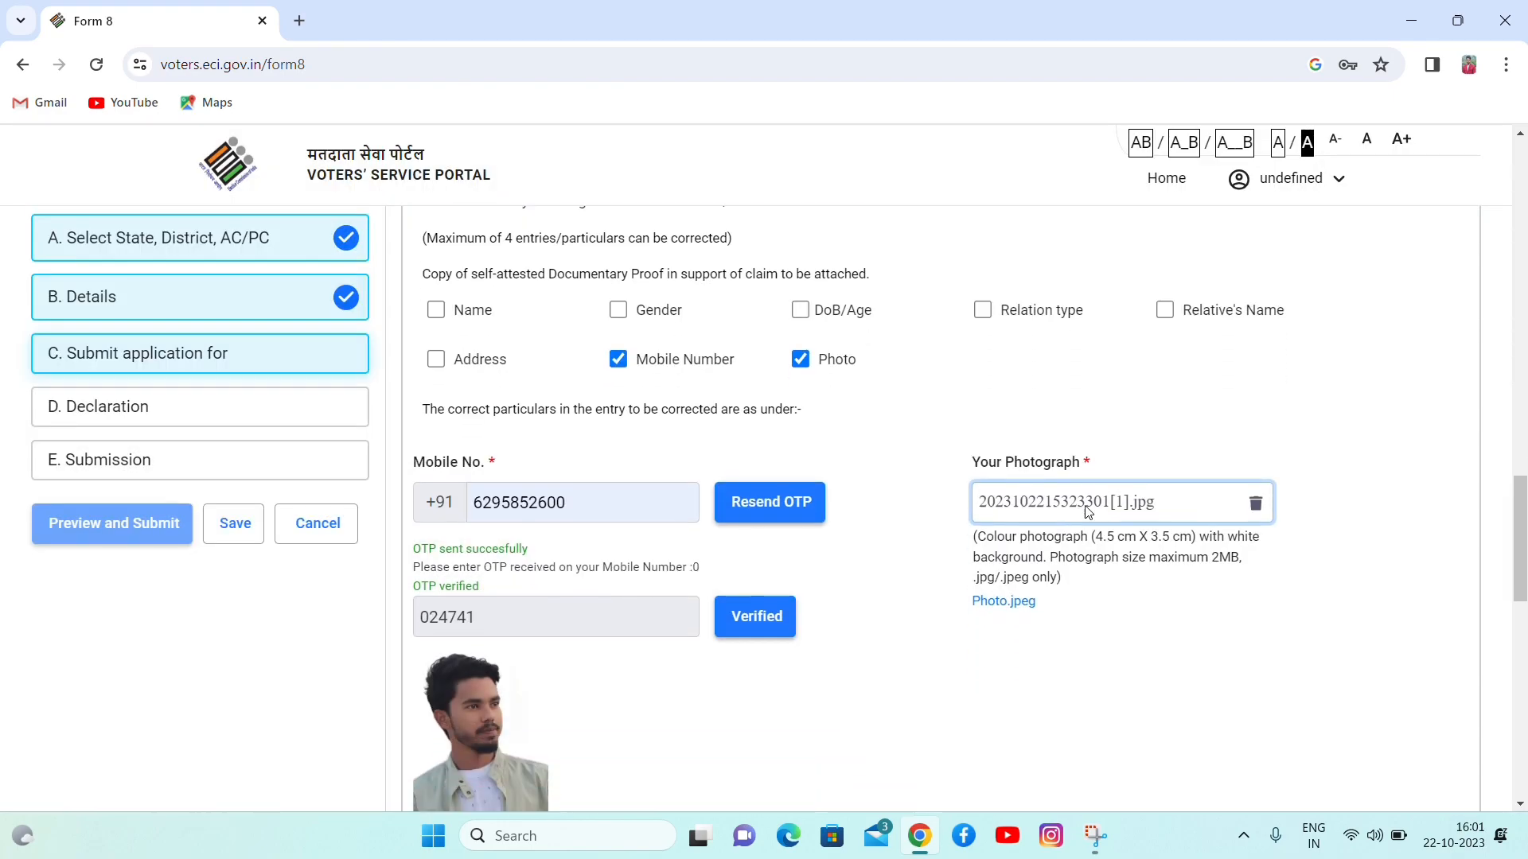
pyautogui.scroll(-1, 1088, 511)
pyautogui.scroll(-1, 1088, 510)
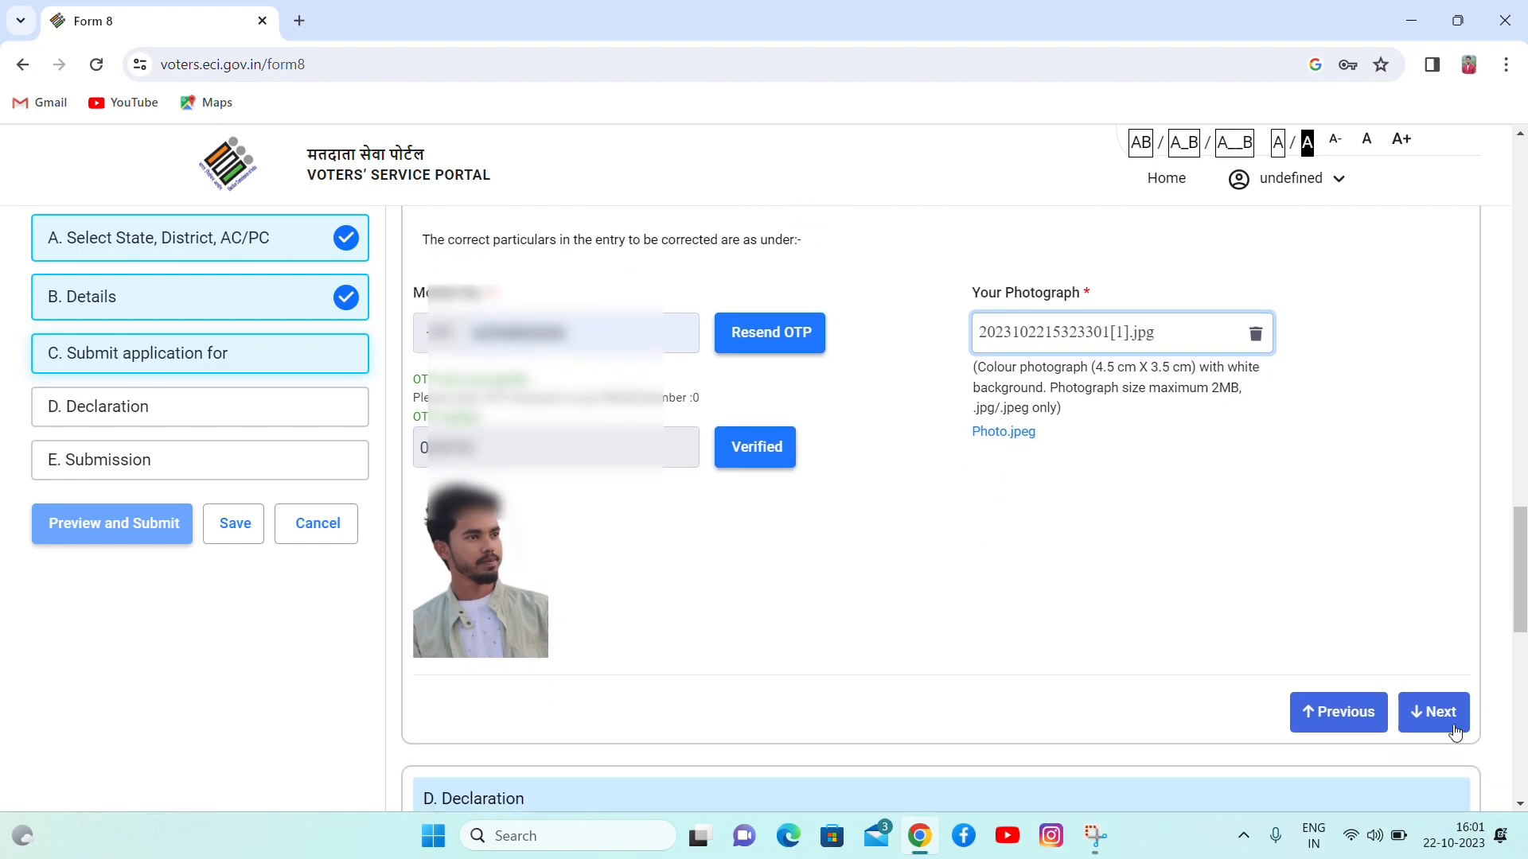
# - Move on to the declaration and enter 'aminpur' as the place
pyautogui.click(1433, 713)
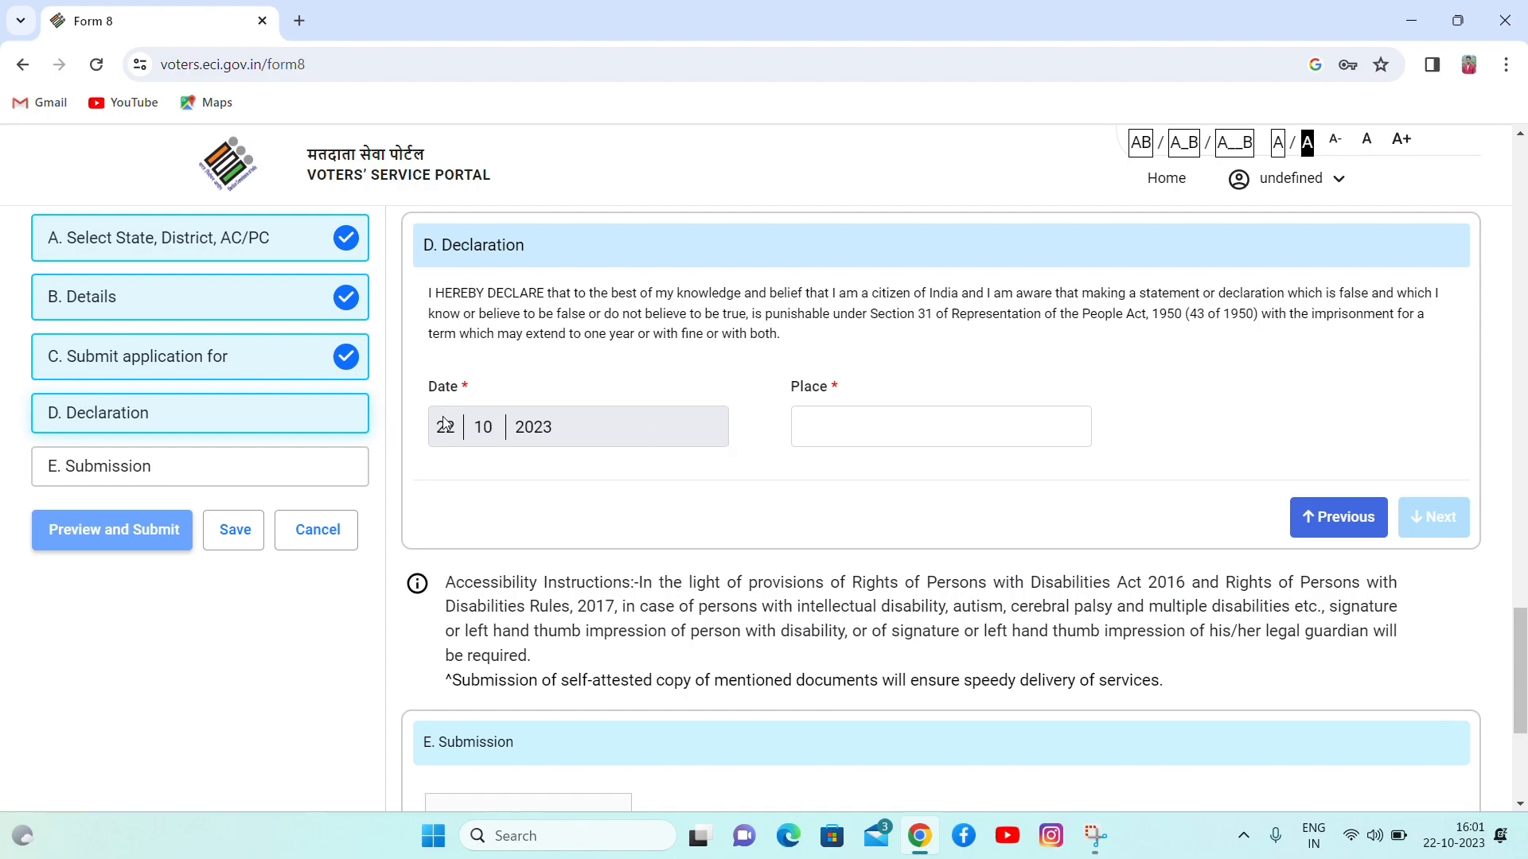
pyautogui.click(841, 421)
pyautogui.write('ai')
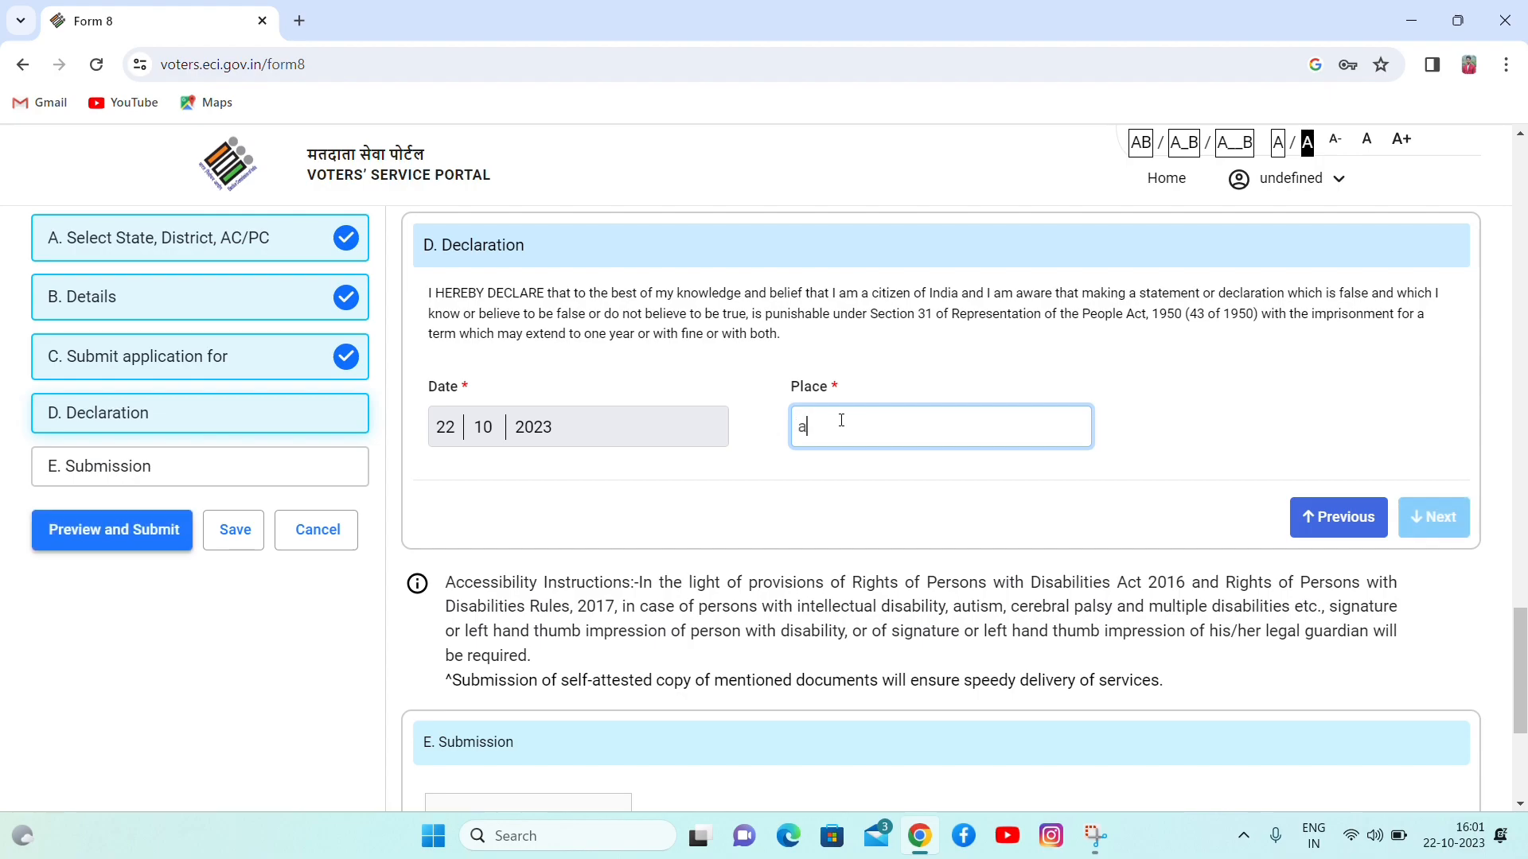
pyautogui.press('BackSpace')
pyautogui.press('BackSpace')
pyautogui.write('amin')
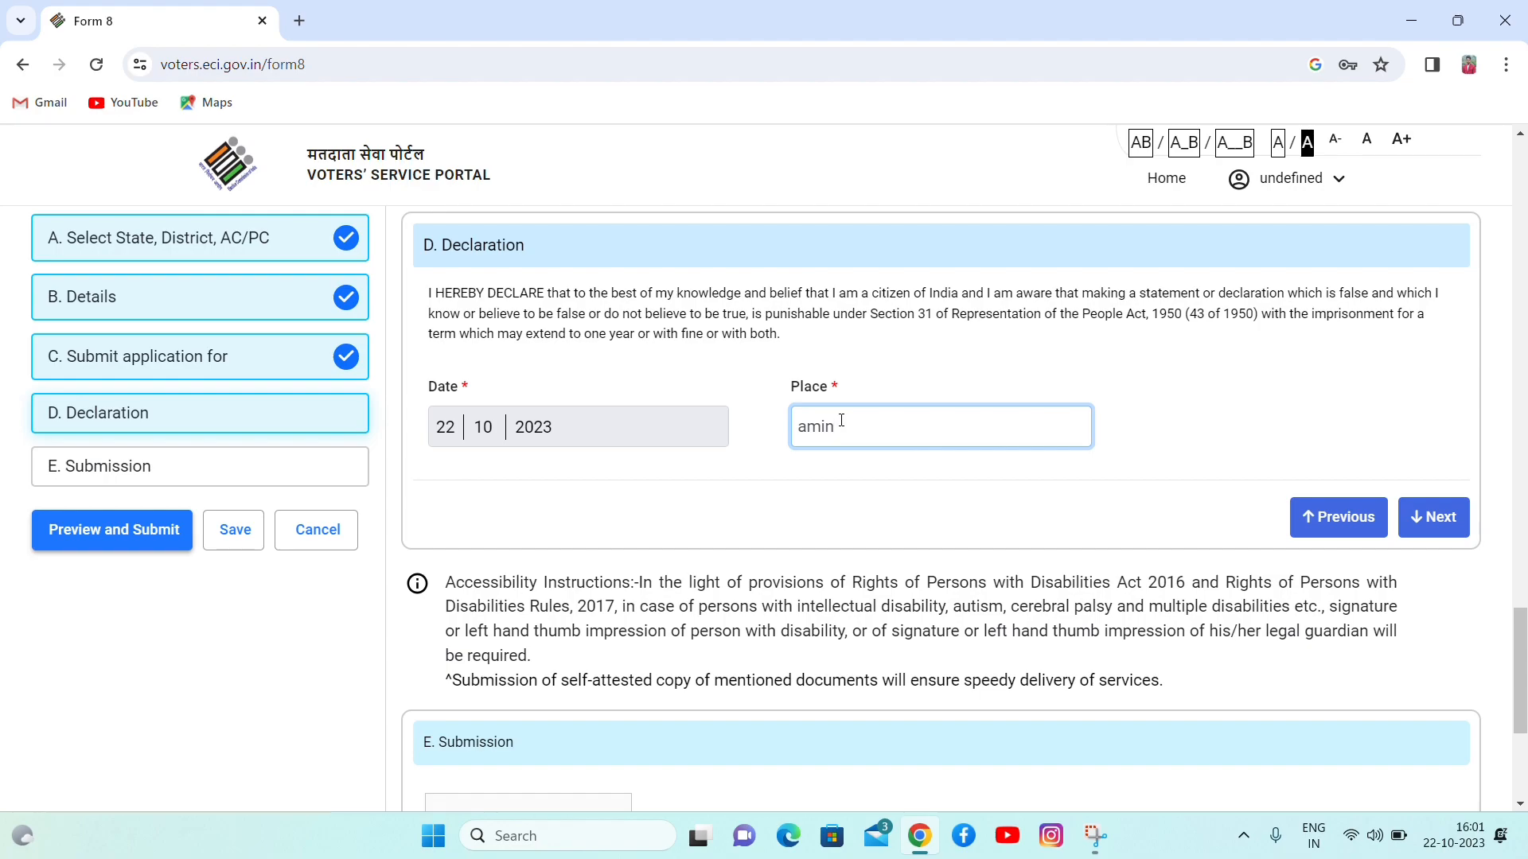
pyautogui.write('pur')
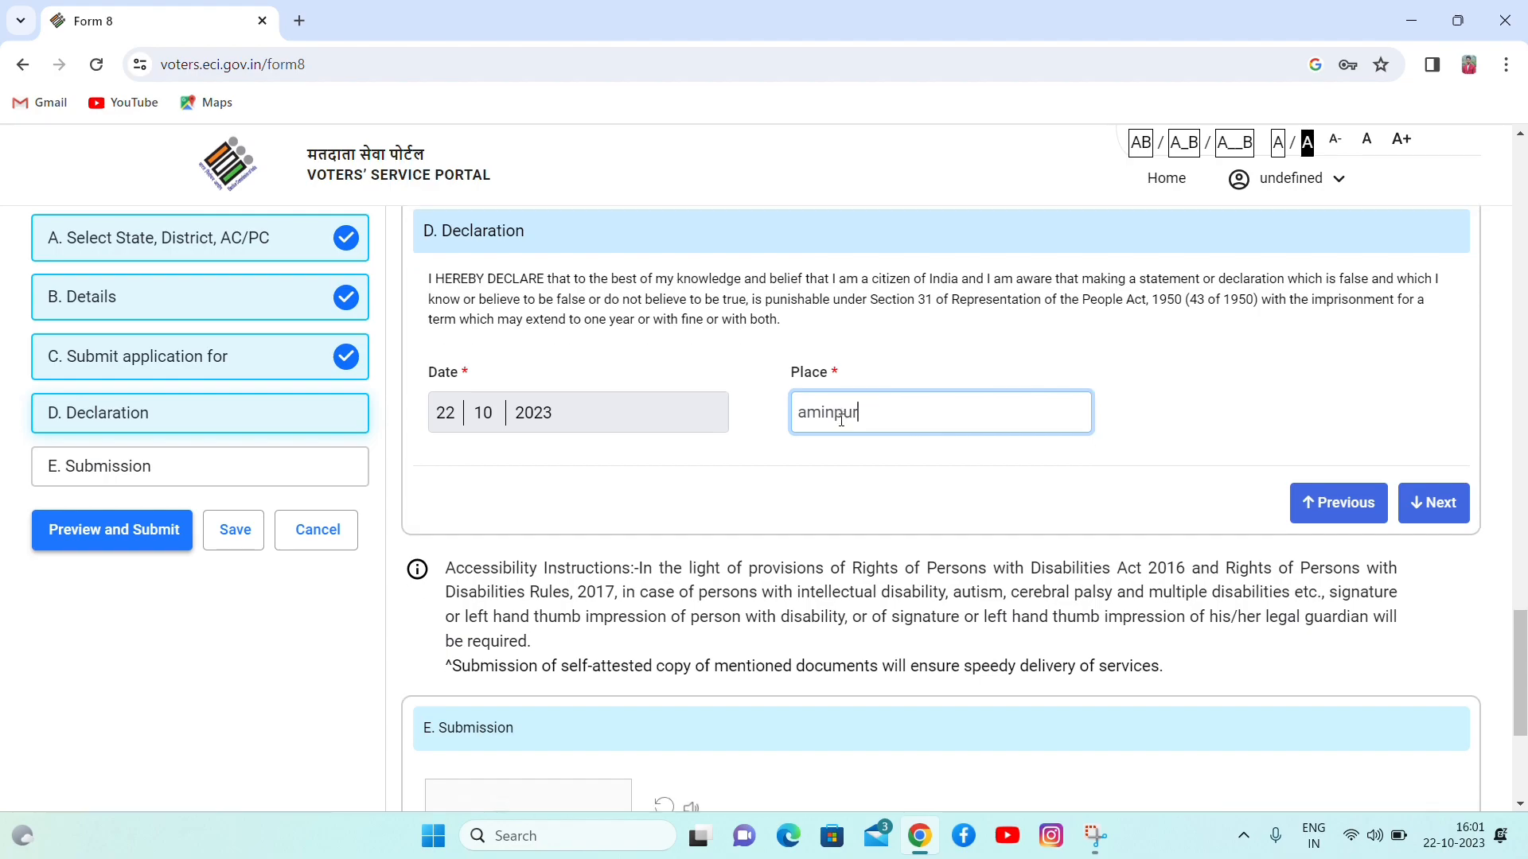
# - Proceed to the Submission step and enter the captcha '2v7poo'
pyautogui.scroll(-1, 841, 421)
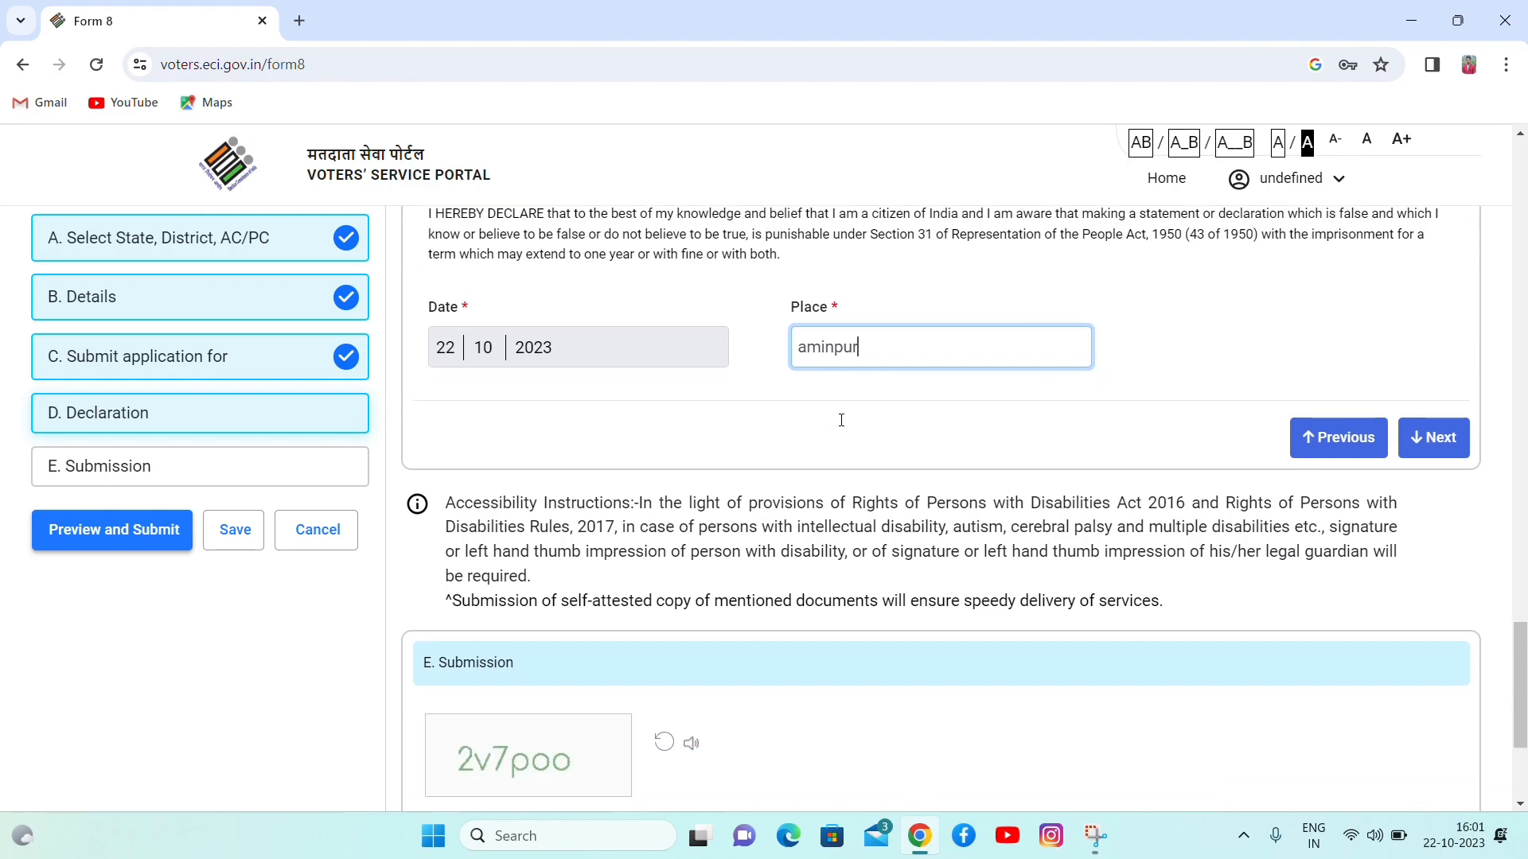
pyautogui.click(1424, 442)
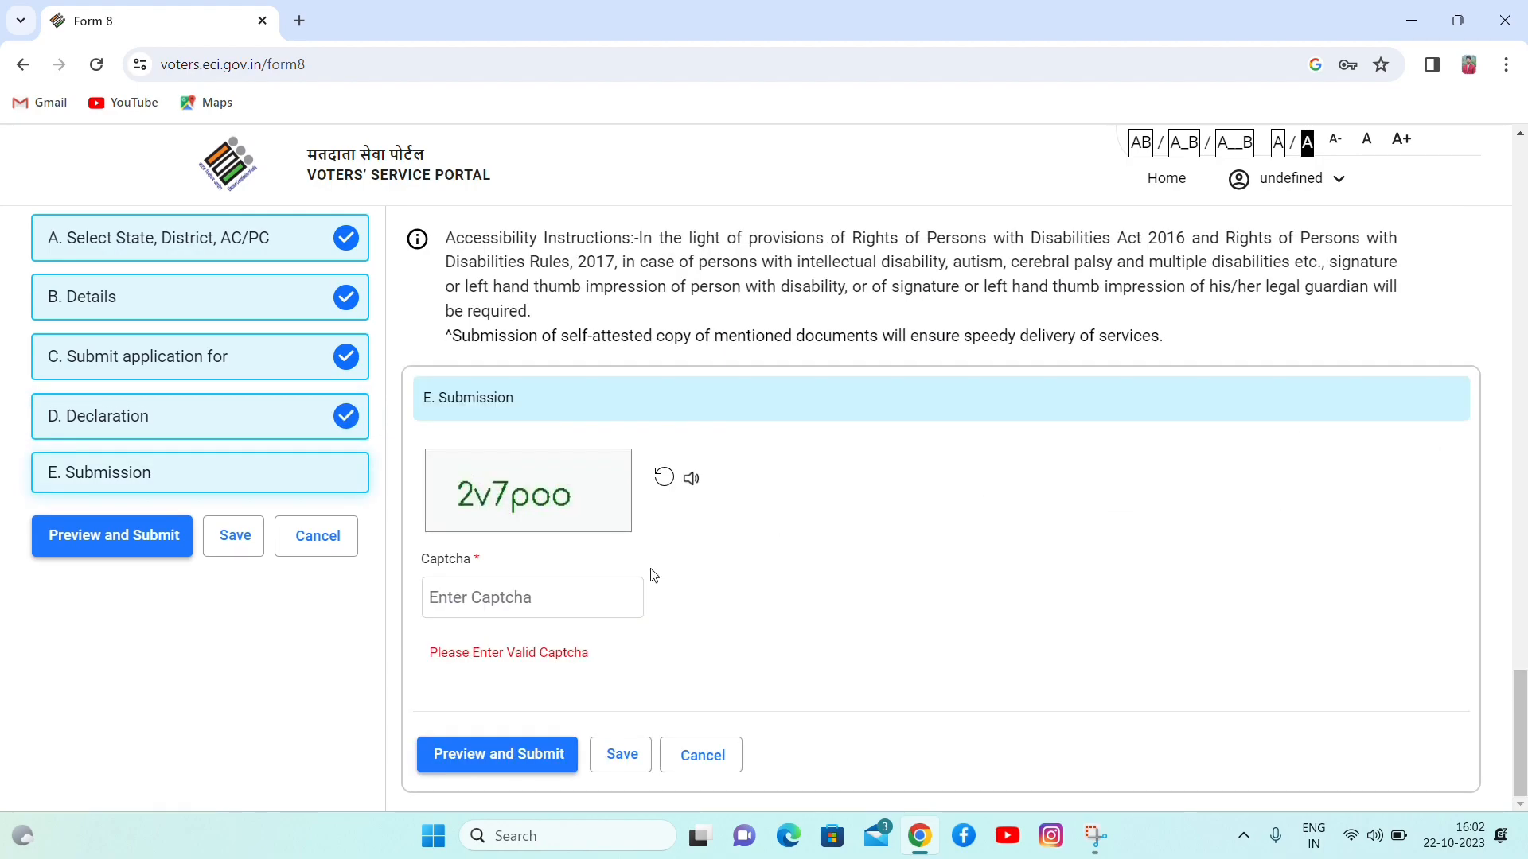
pyautogui.click(458, 593)
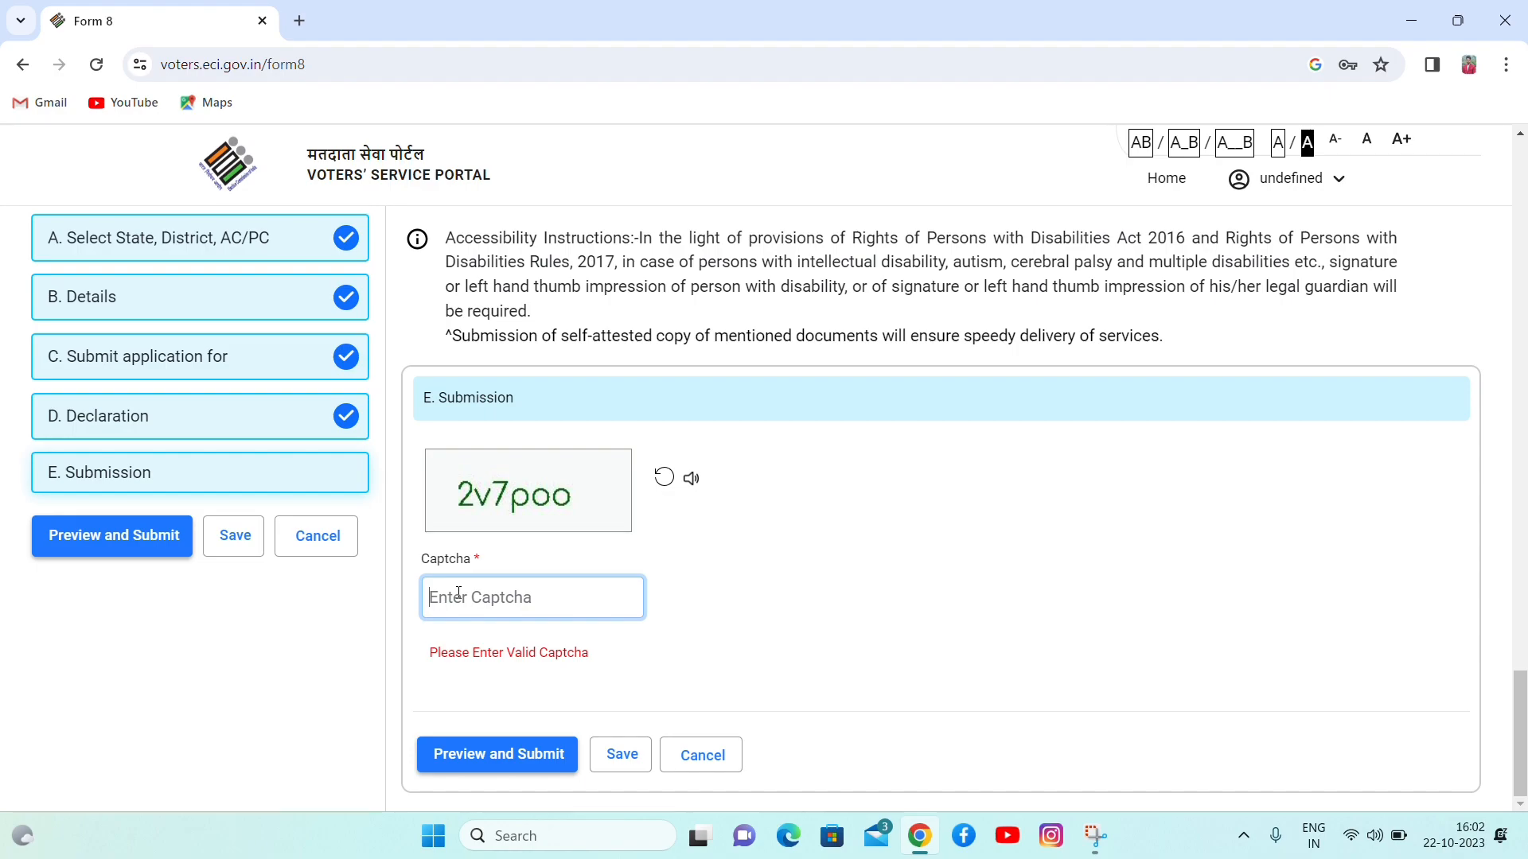
pyautogui.write('2v')
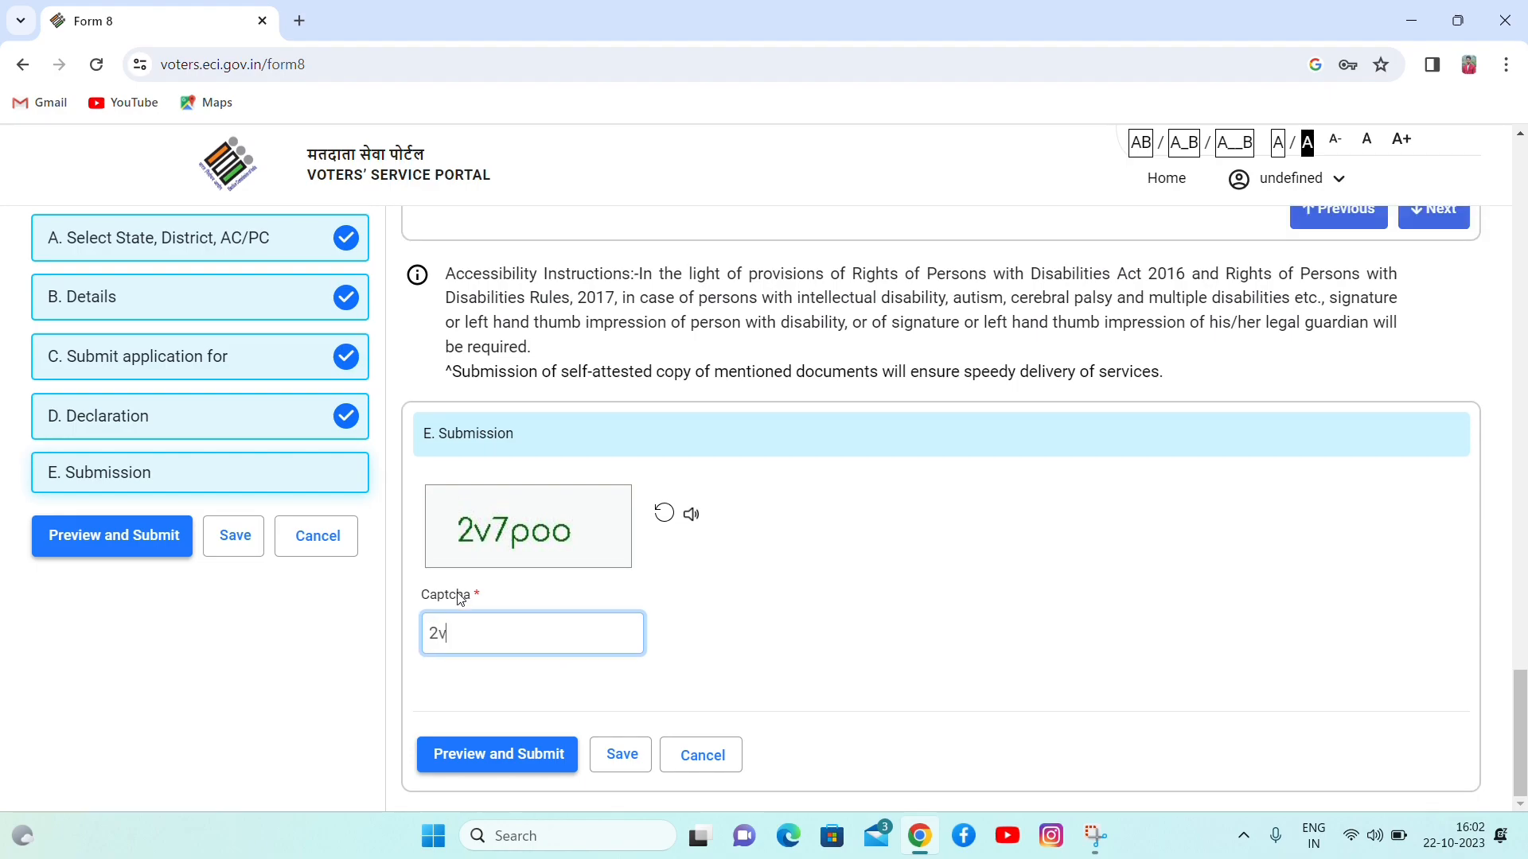
pyautogui.write('7poo')
# - Preview Form 8 and scroll down to the declaration dated 22-10-2023 at aminpur
pyautogui.click(505, 754)
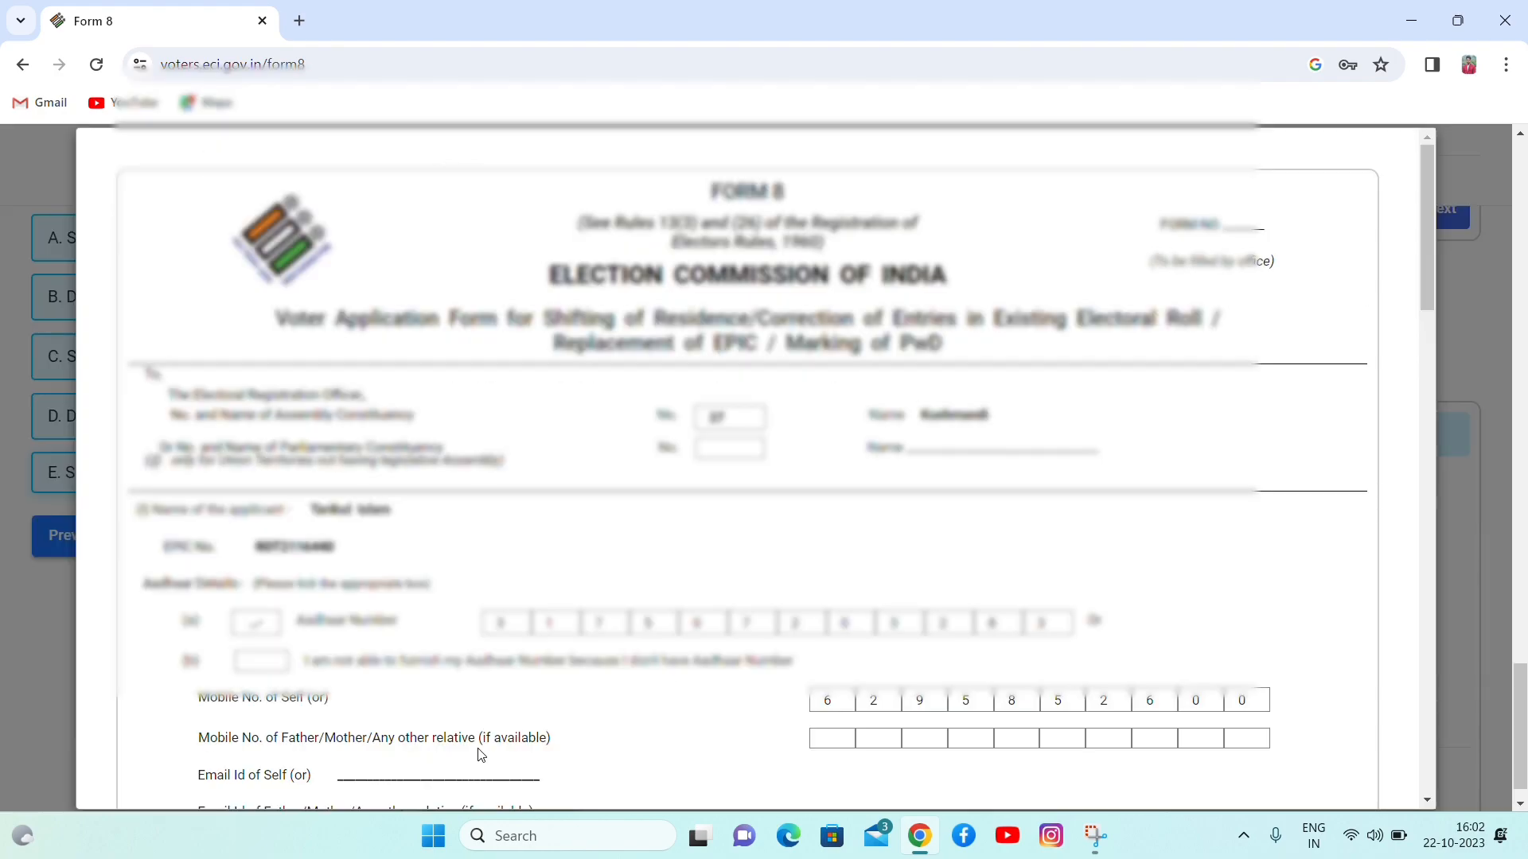
pyautogui.scroll(-1, 480, 755)
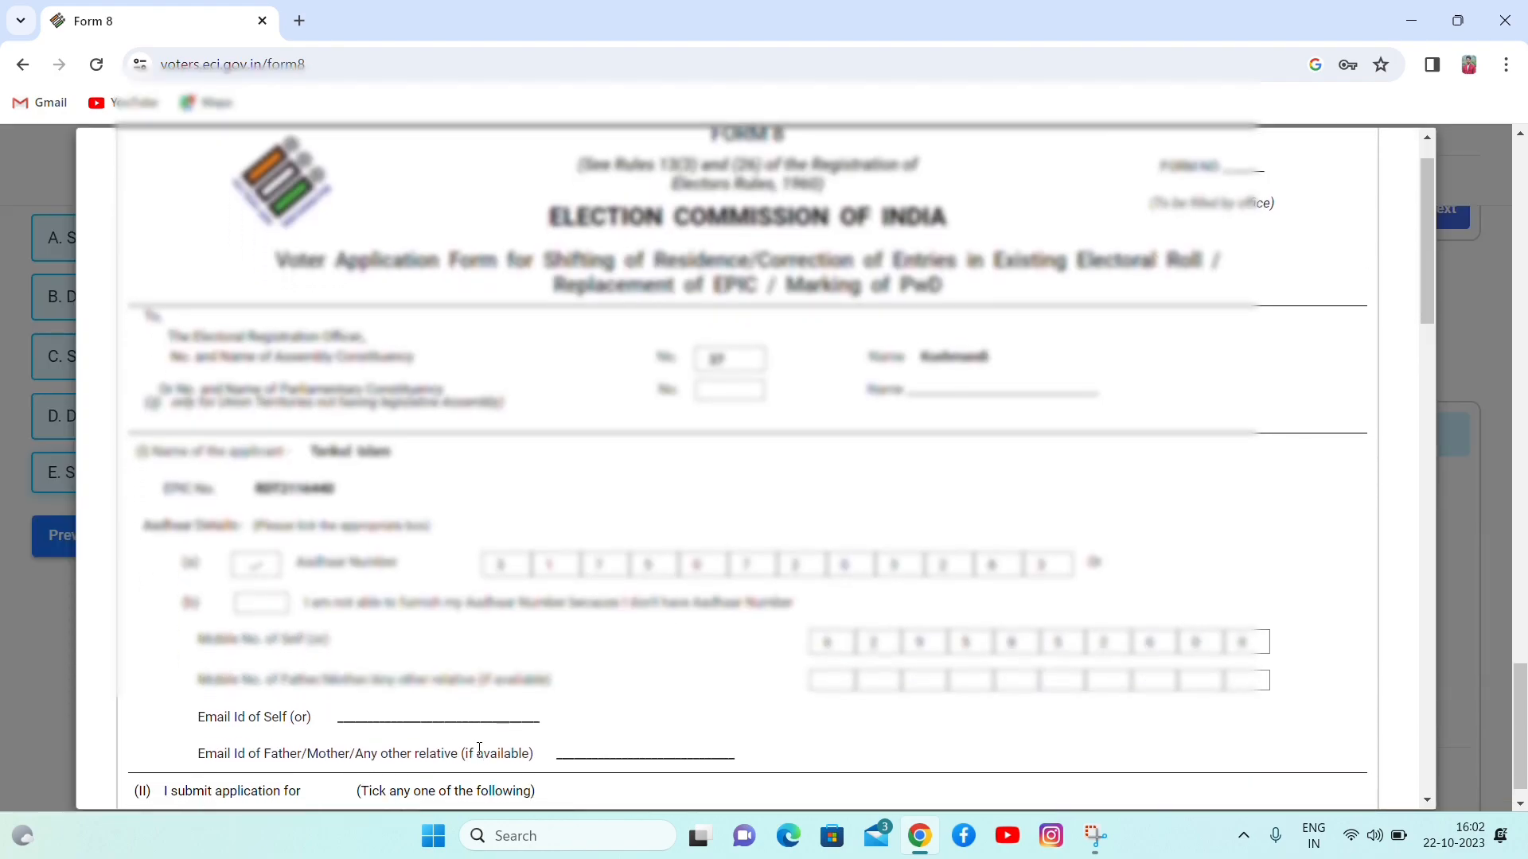
pyautogui.scroll(-12, 481, 755)
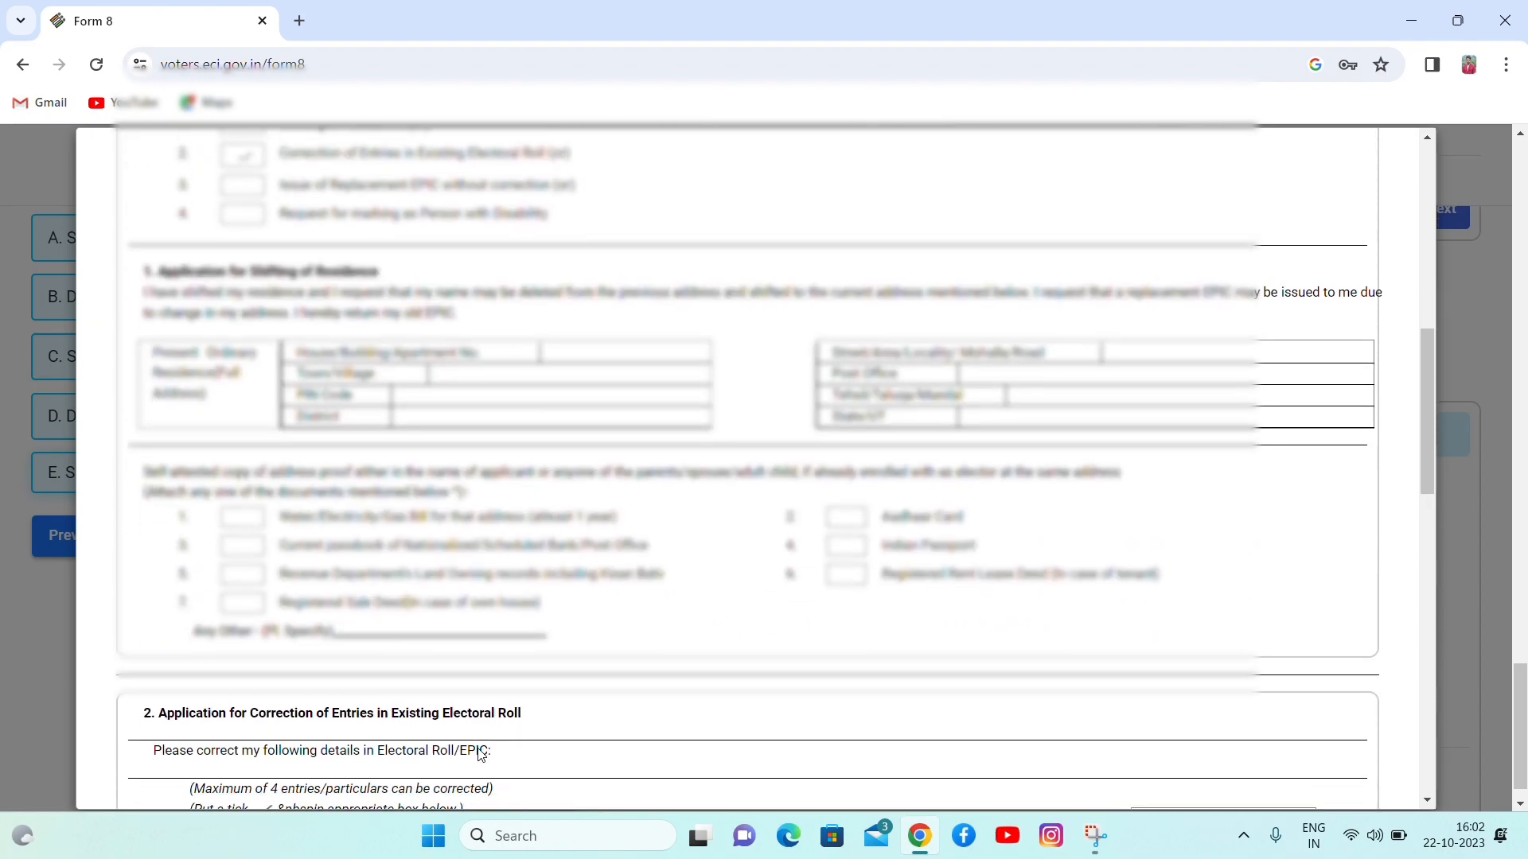
pyautogui.scroll(-3, 480, 755)
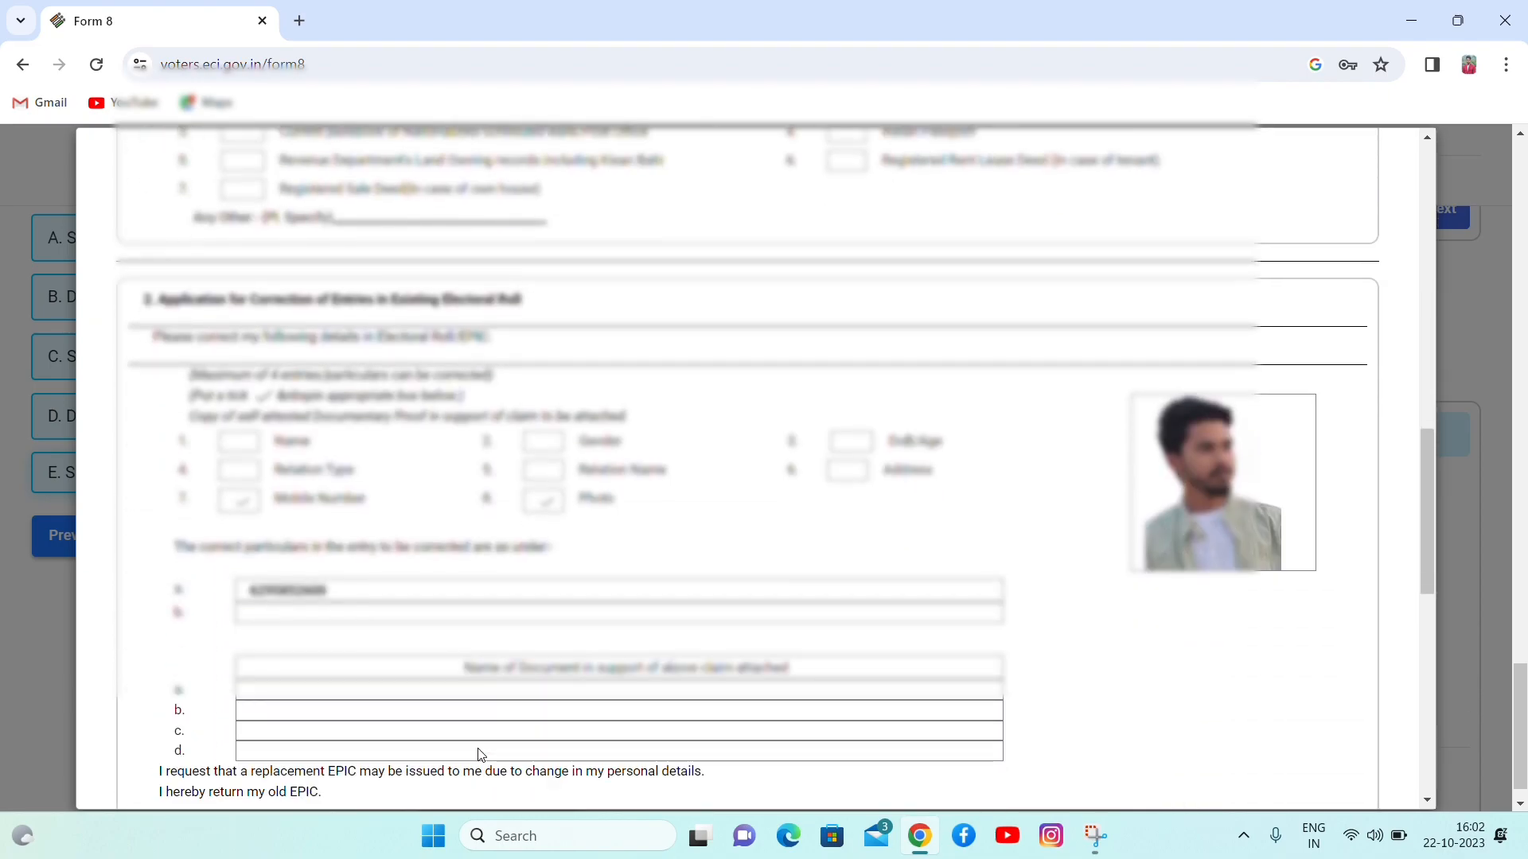
pyautogui.scroll(-1, 480, 755)
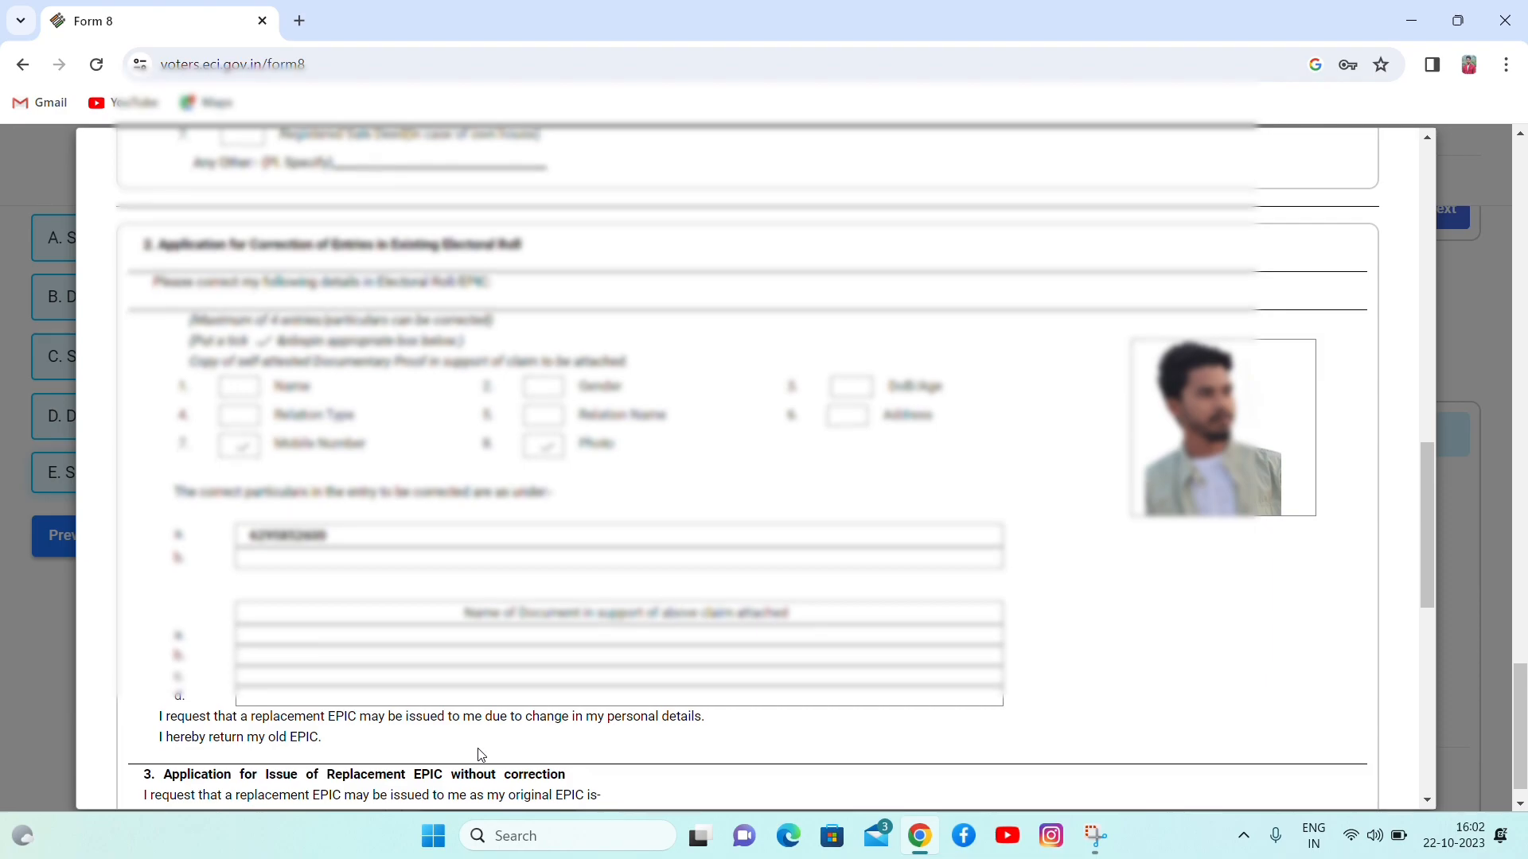
pyautogui.scroll(-4, 481, 755)
pyautogui.scroll(-10, 480, 755)
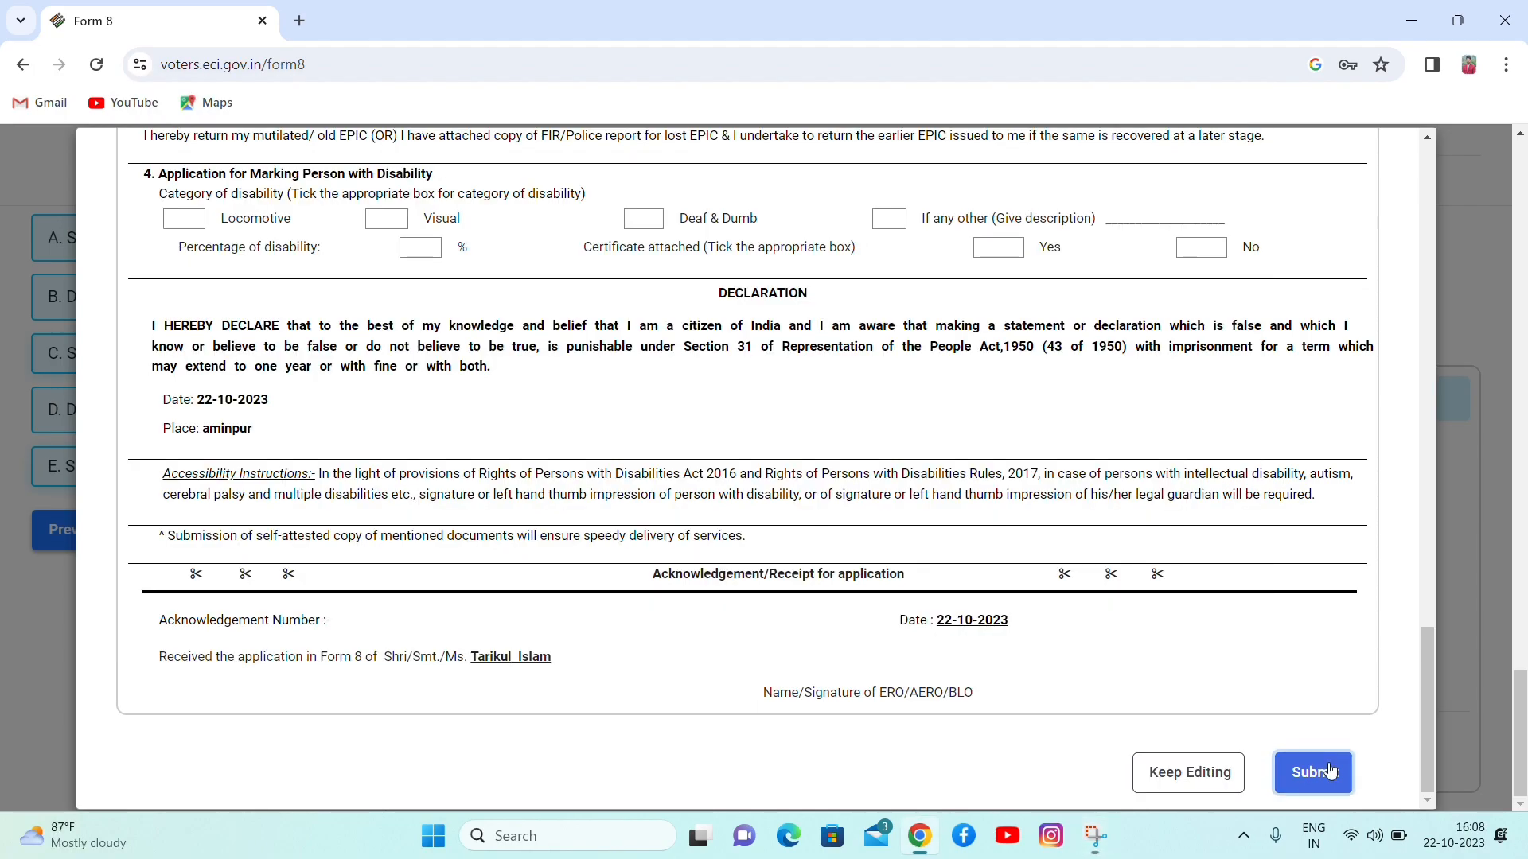
# - Confirm the Form 8 submission, decline saving the password, download the acknowledgement, and select the reference number
pyautogui.click(1319, 768)
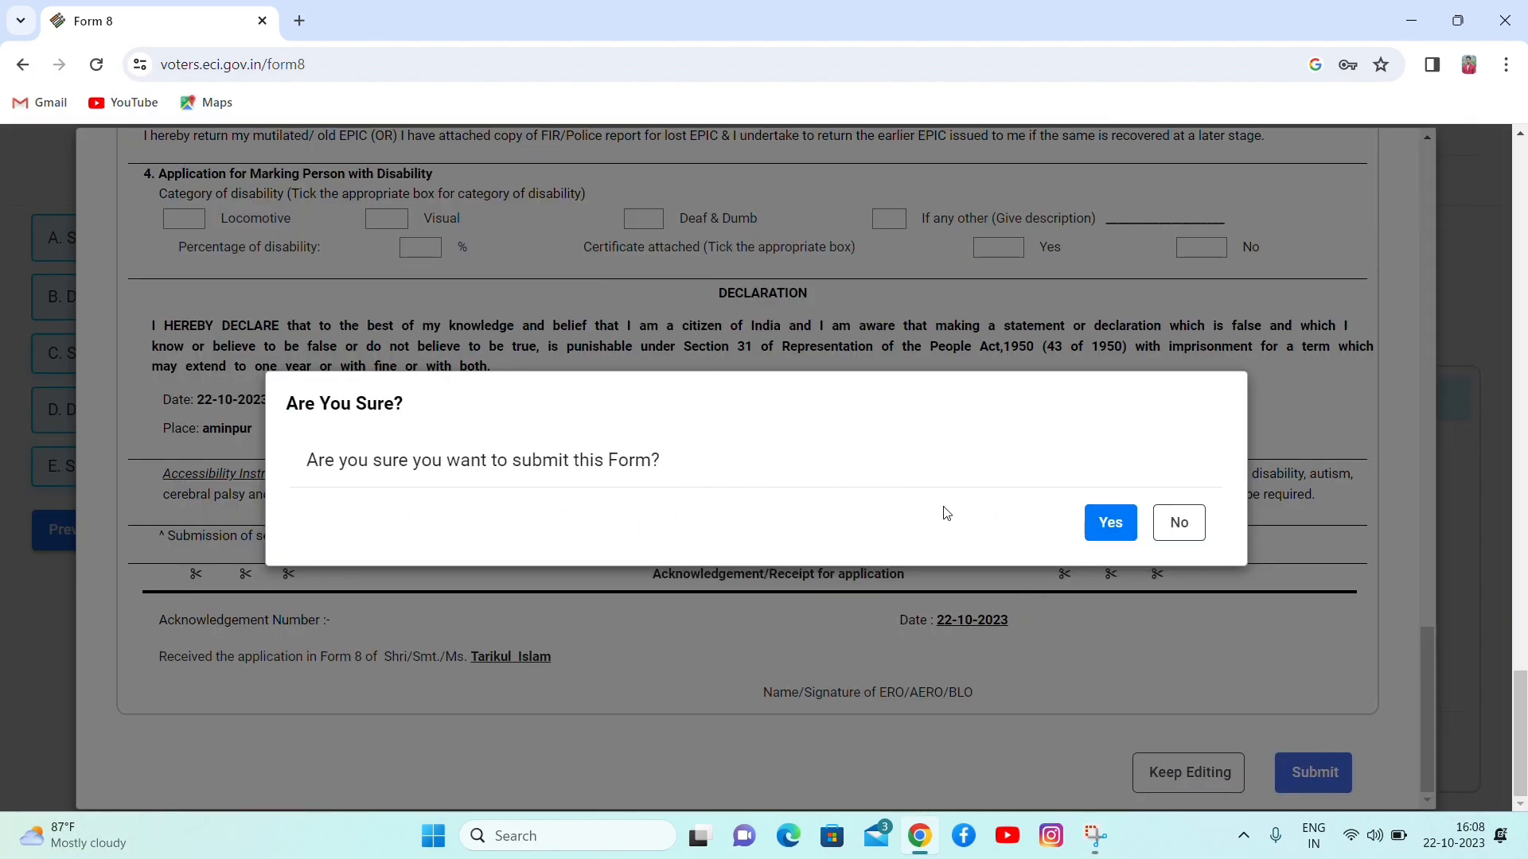
pyautogui.click(1106, 524)
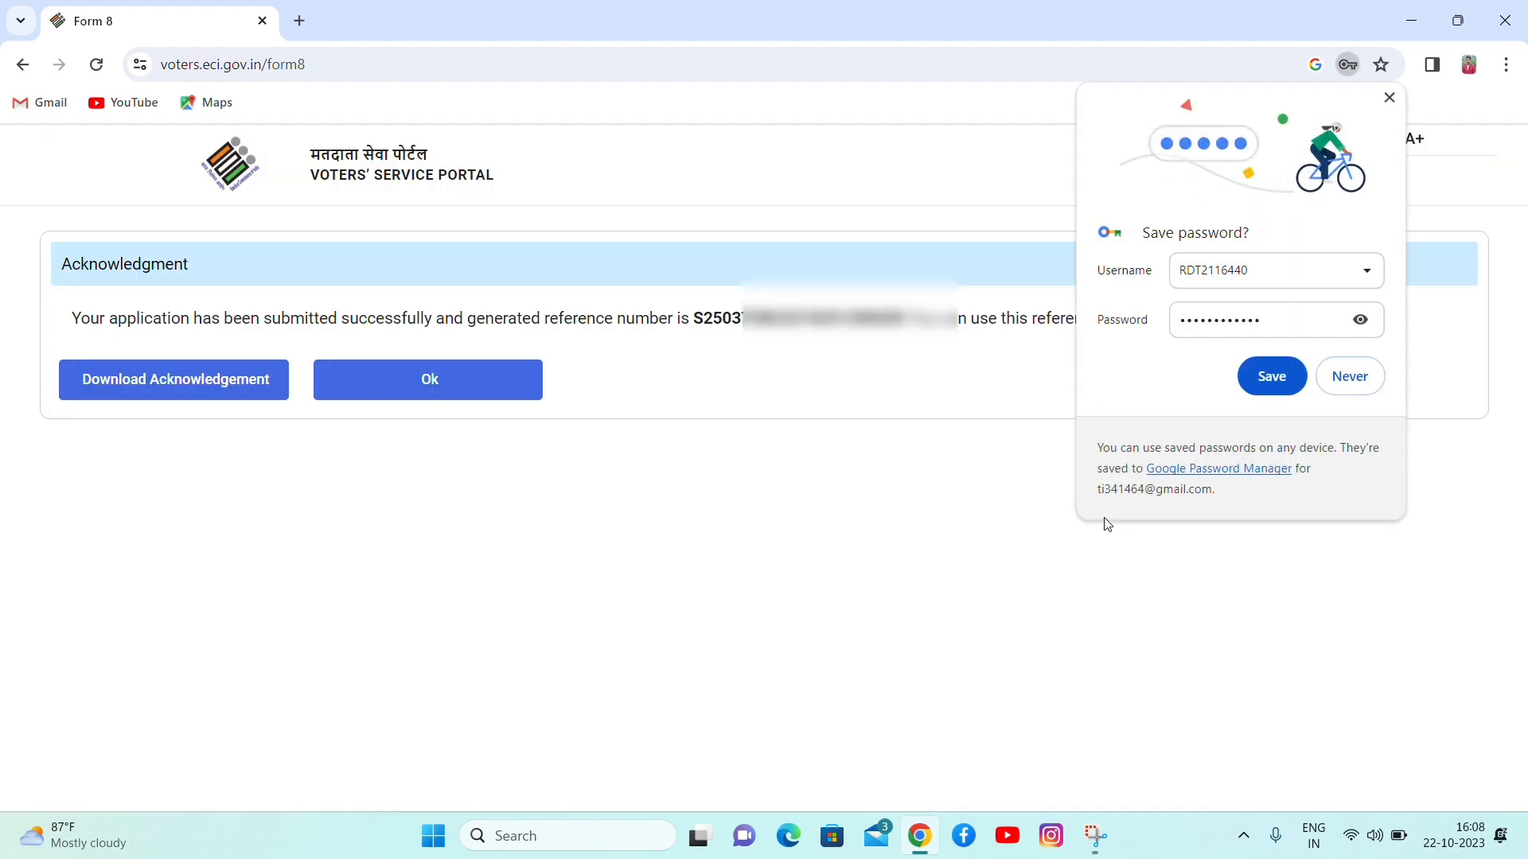
pyautogui.click(1374, 376)
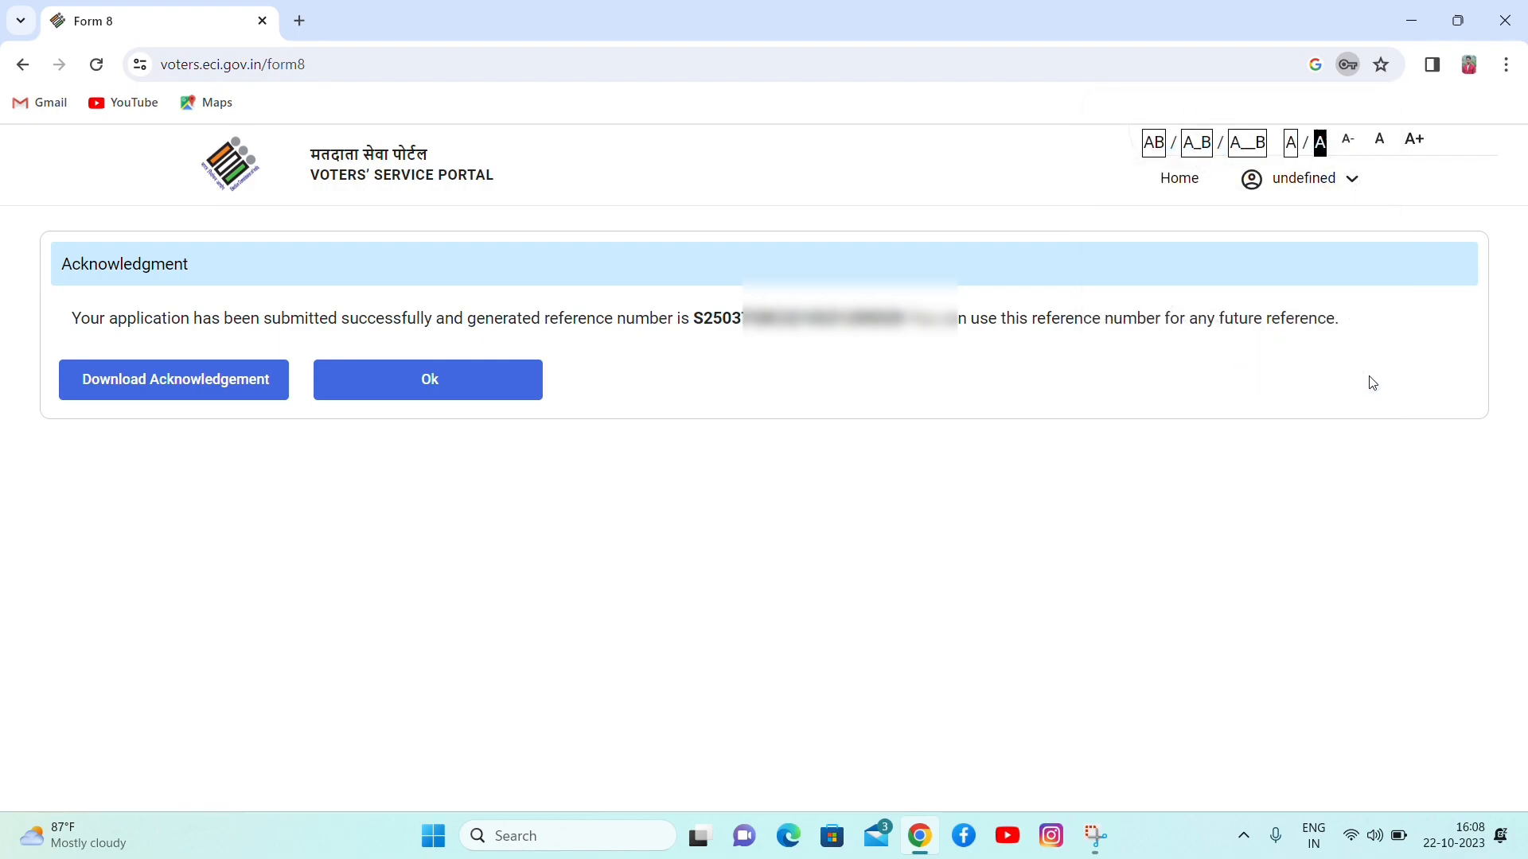
pyautogui.click(214, 398)
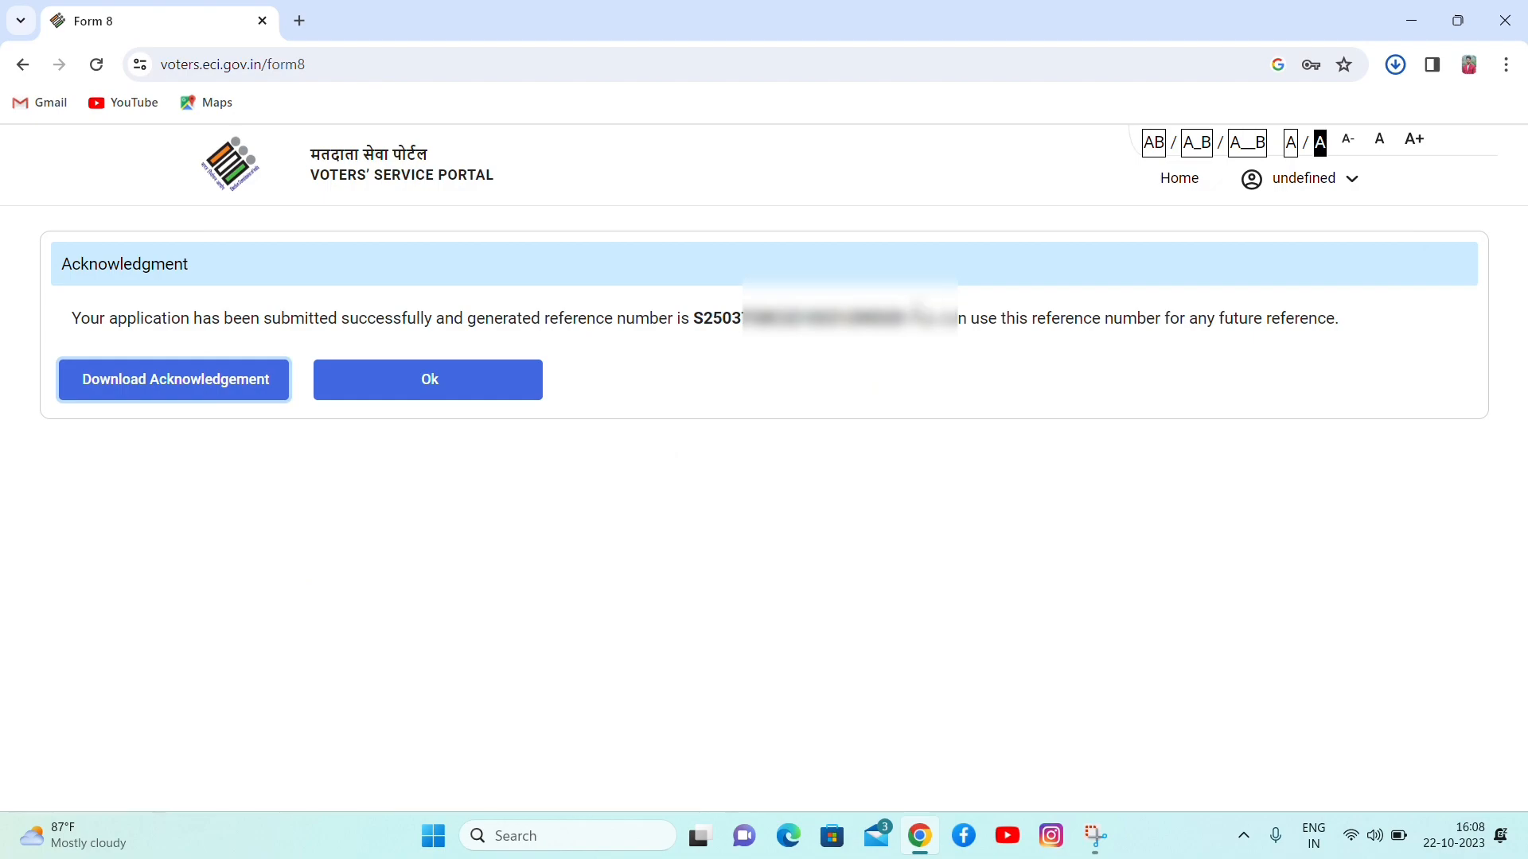
pyautogui.moveTo(903, 318); pyautogui.dragTo(695, 314)
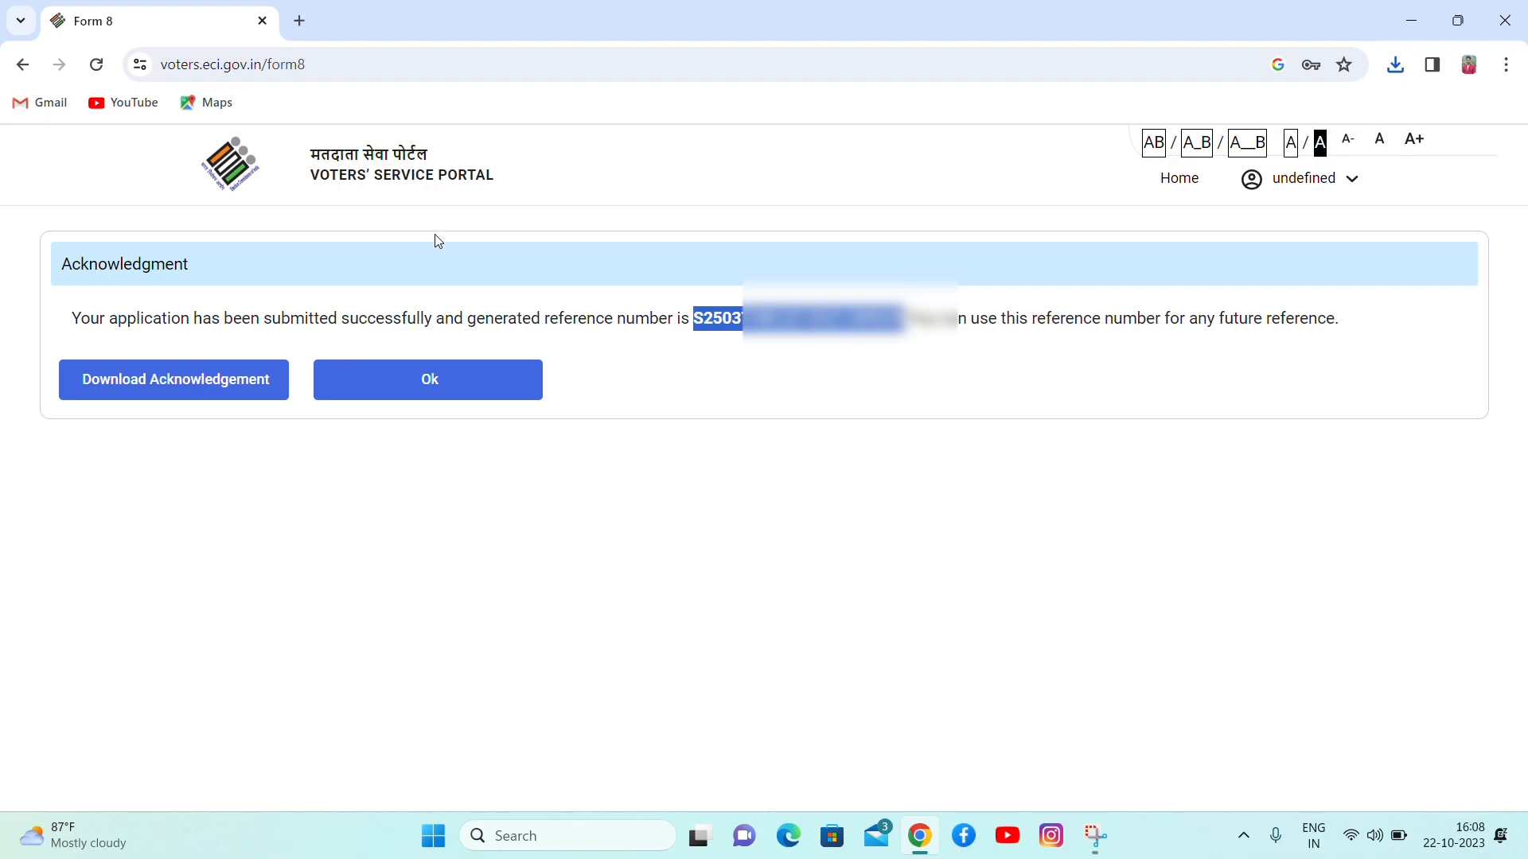
# - Close the acknowledgement and paste the reference number into Track Application Status
pyautogui.click(466, 392)
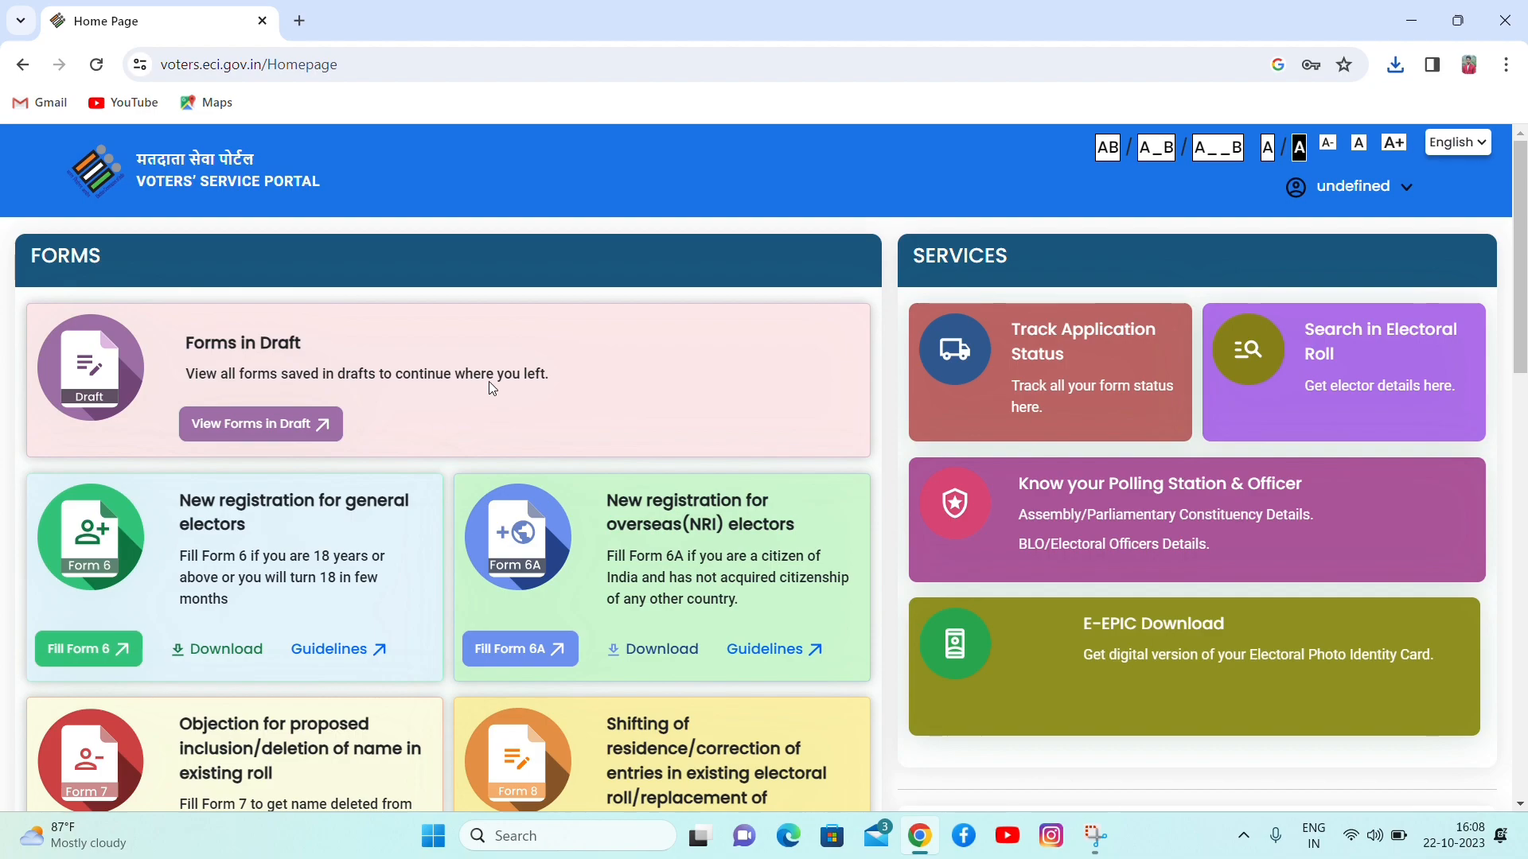
pyautogui.click(1039, 371)
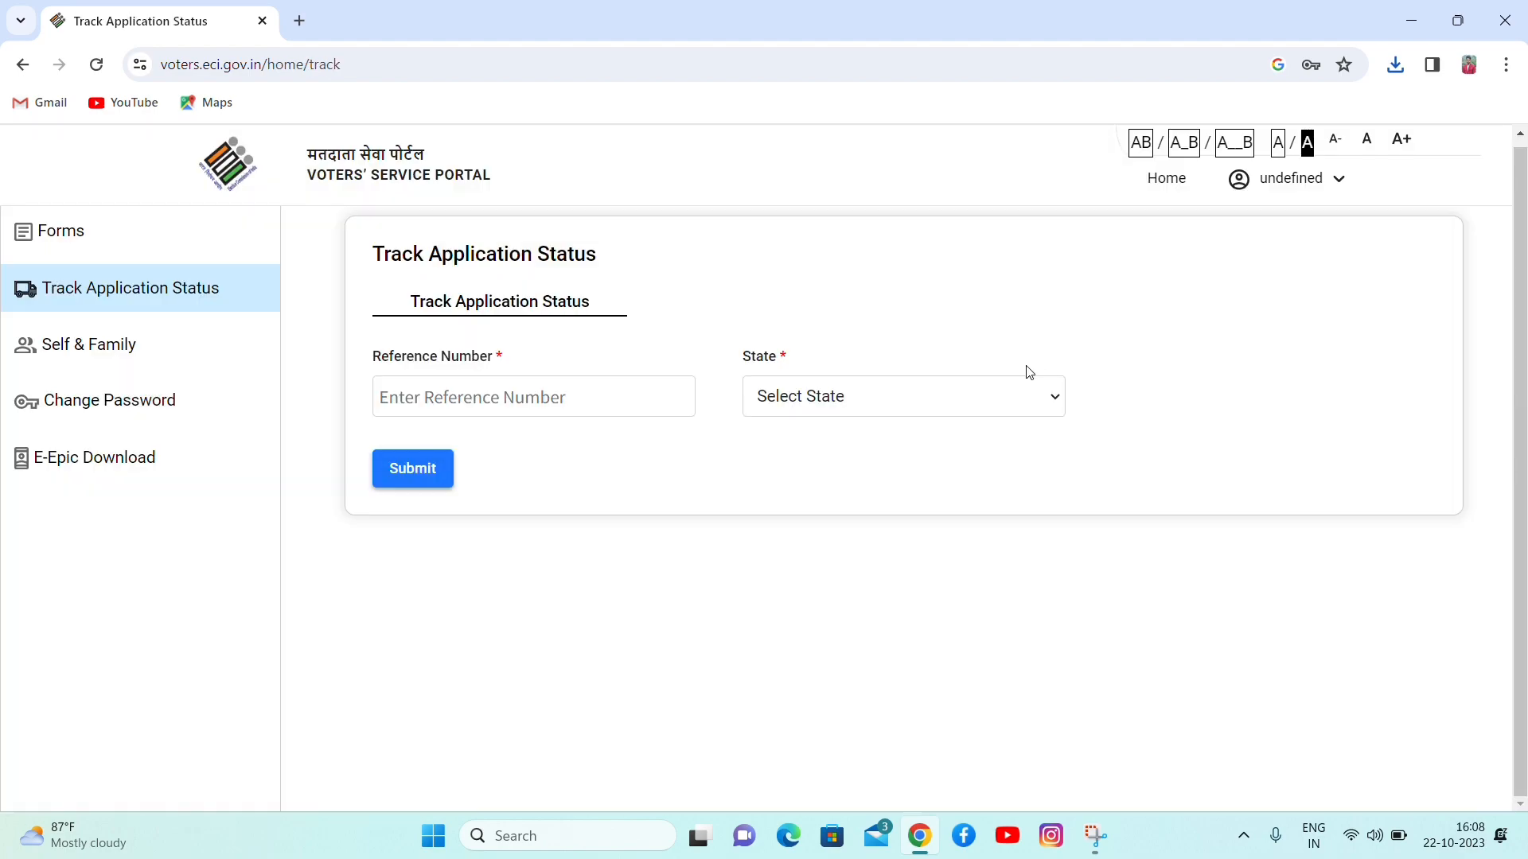
pyautogui.click(532, 390)
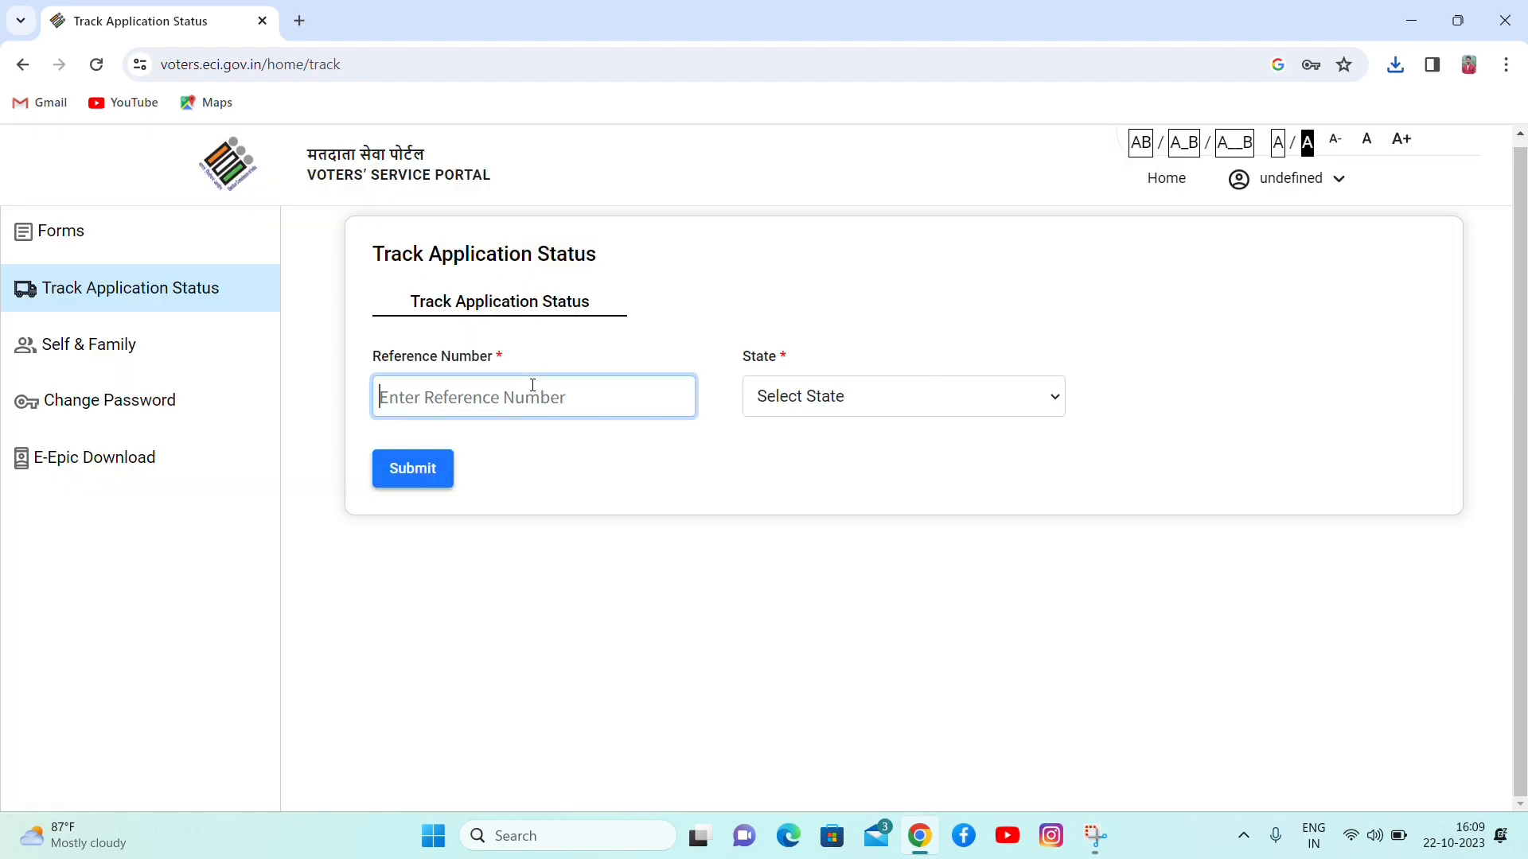
pyautogui.hotkey('ctrl', 'v')
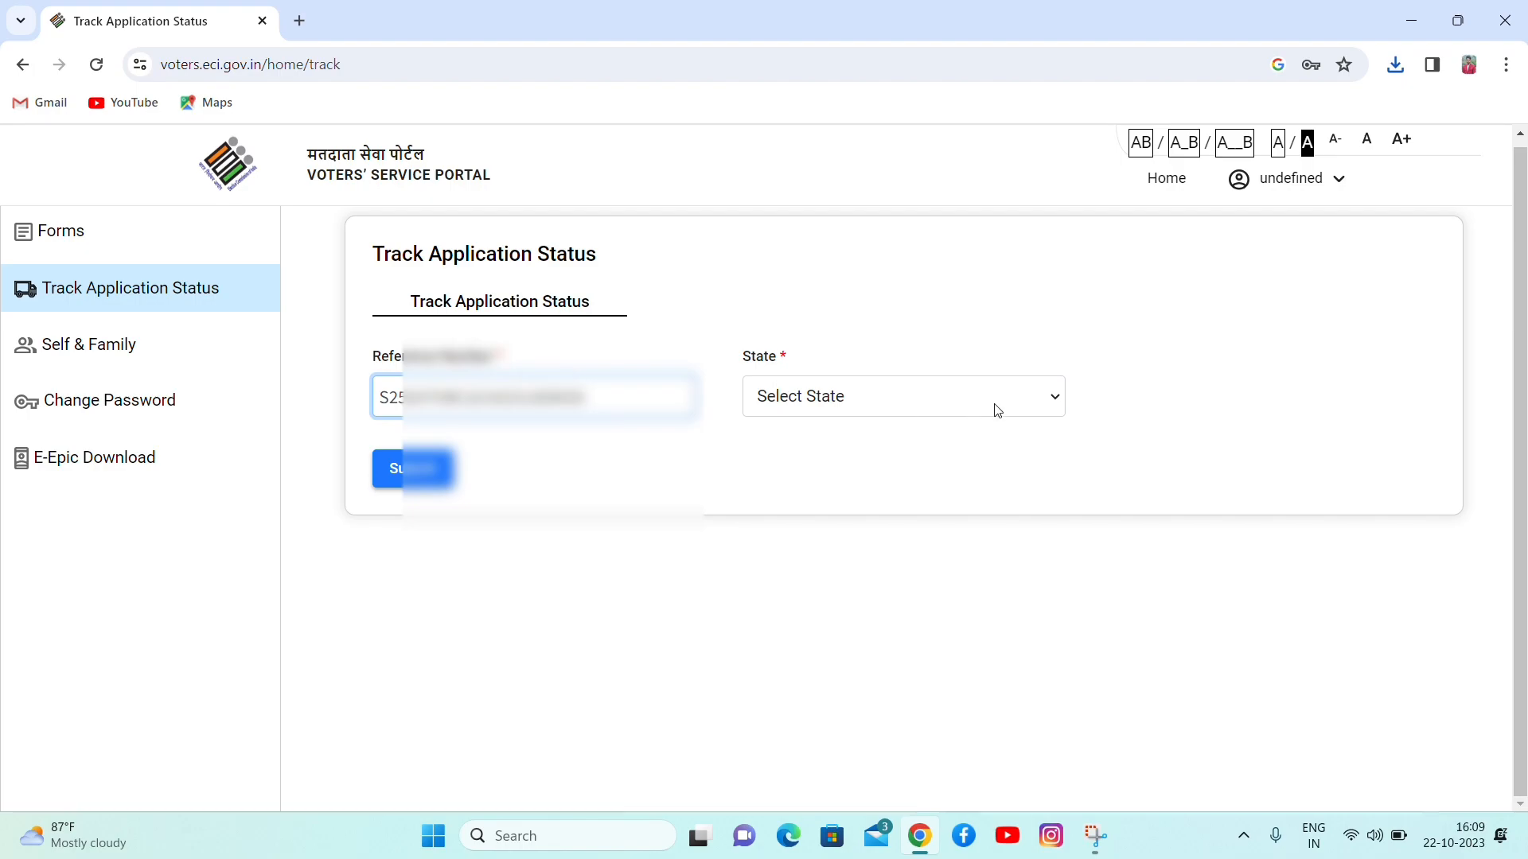
# - Look up the application with West Bengal as the state and expand its SUBMITTED status of 22-10-2023
pyautogui.click(965, 407)
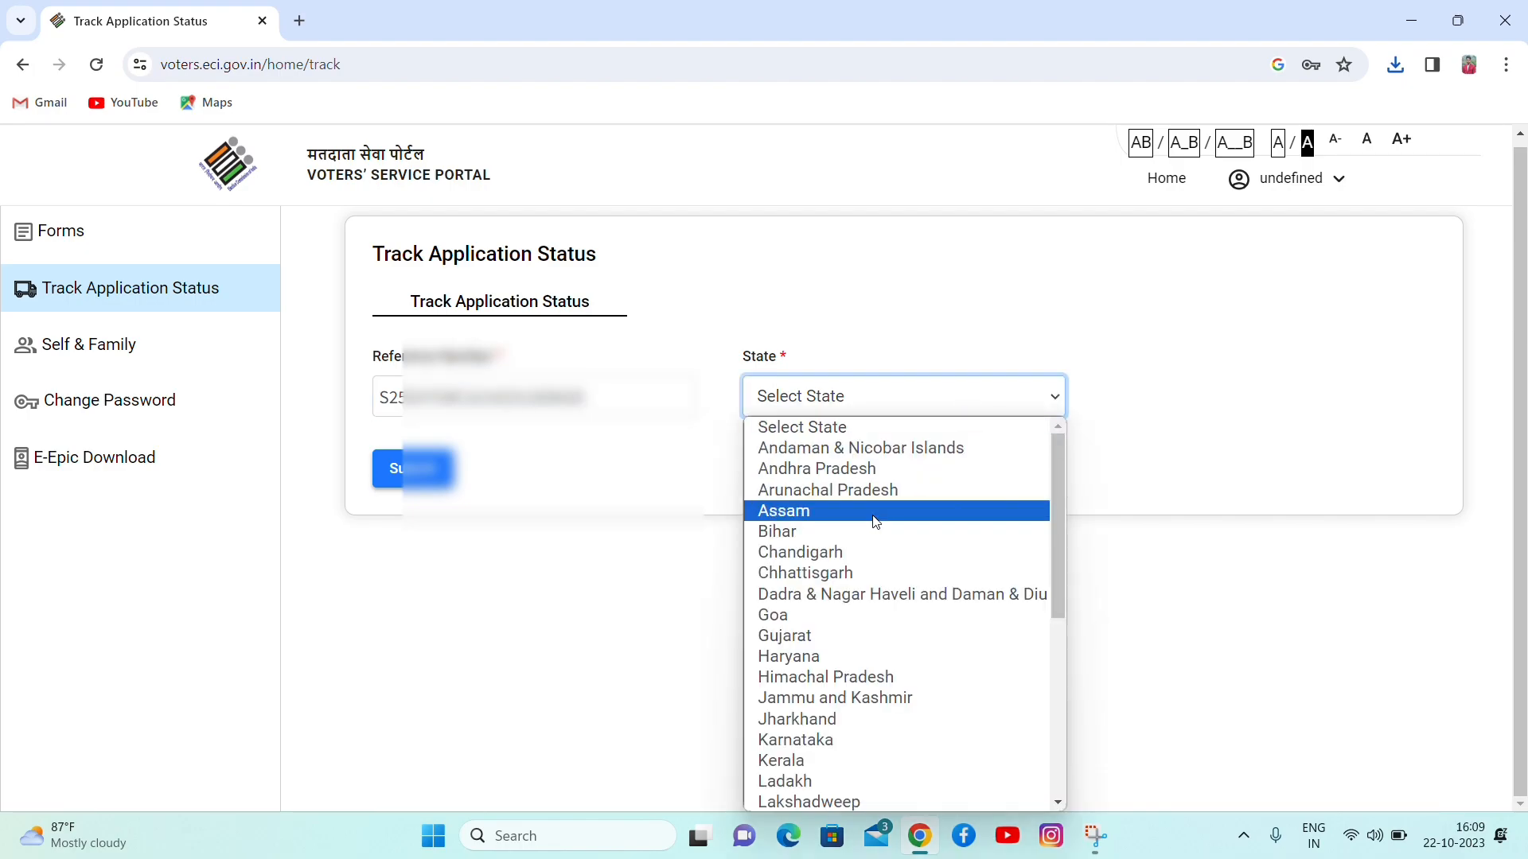
pyautogui.scroll(-5, 876, 521)
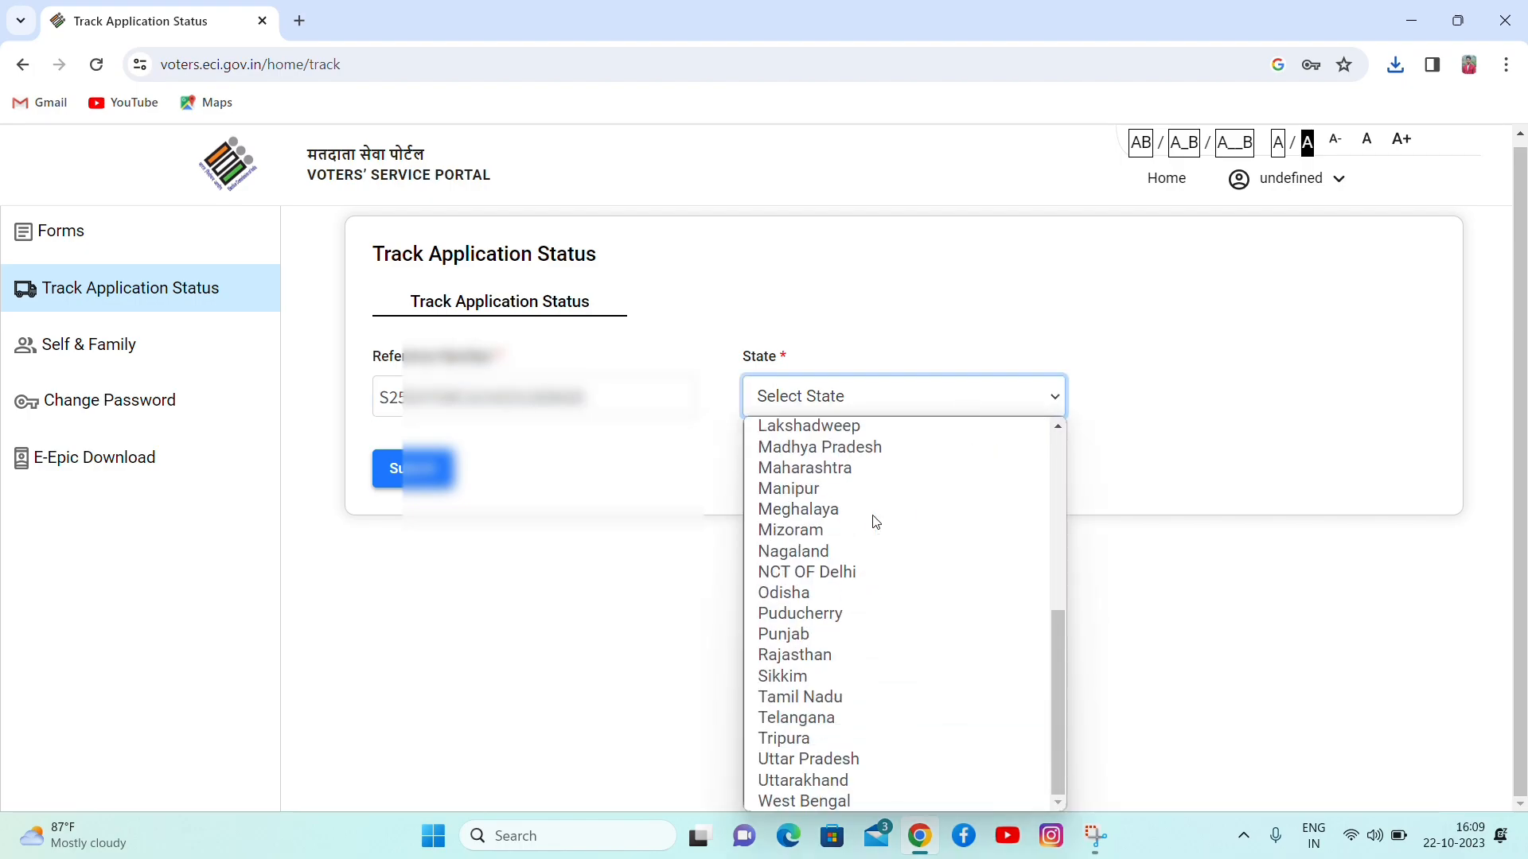
pyautogui.click(840, 803)
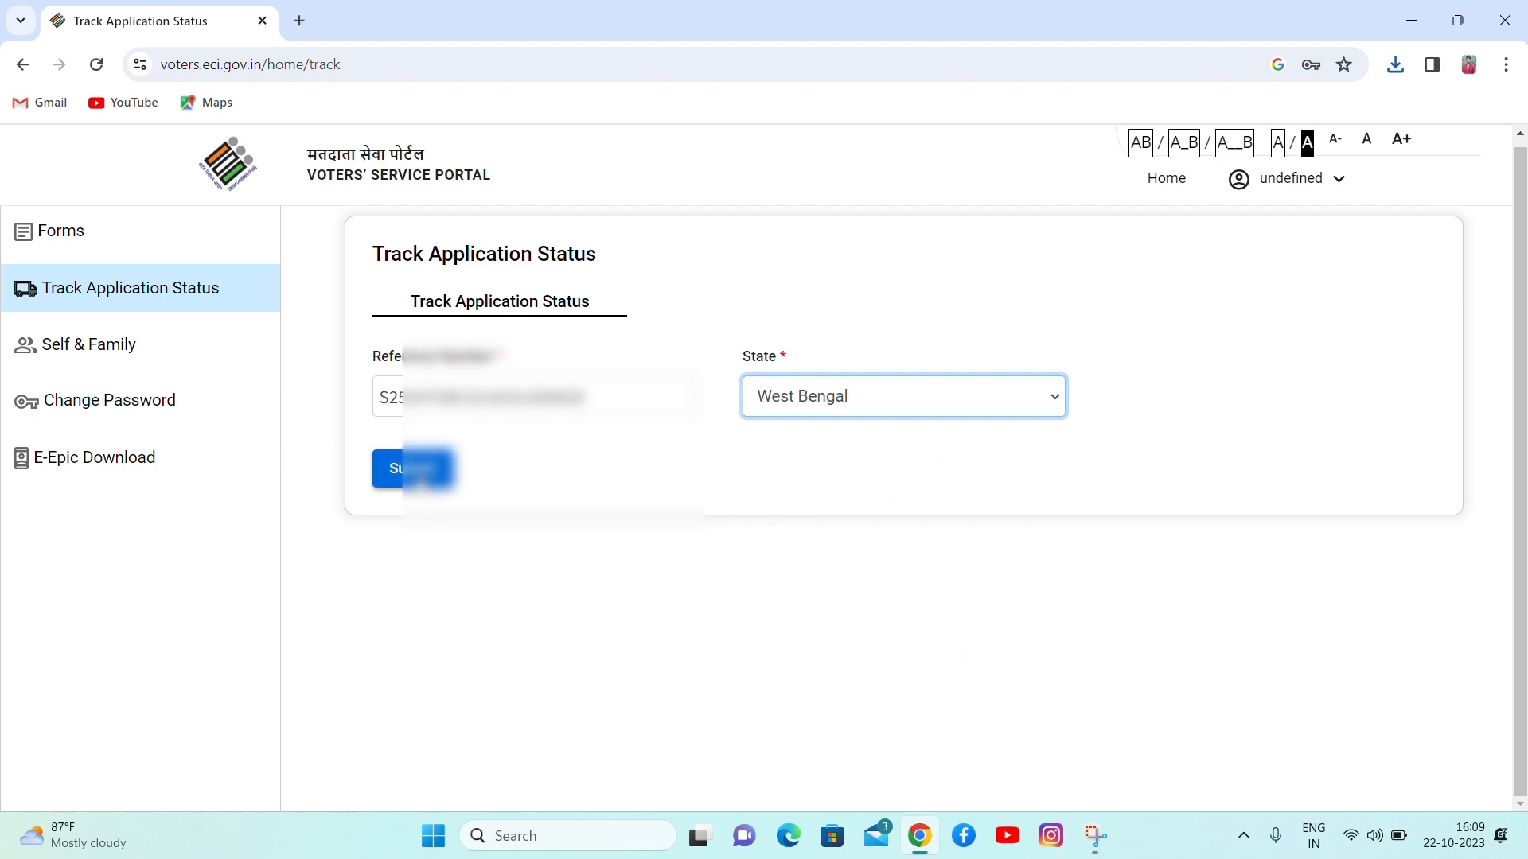
pyautogui.click(413, 469)
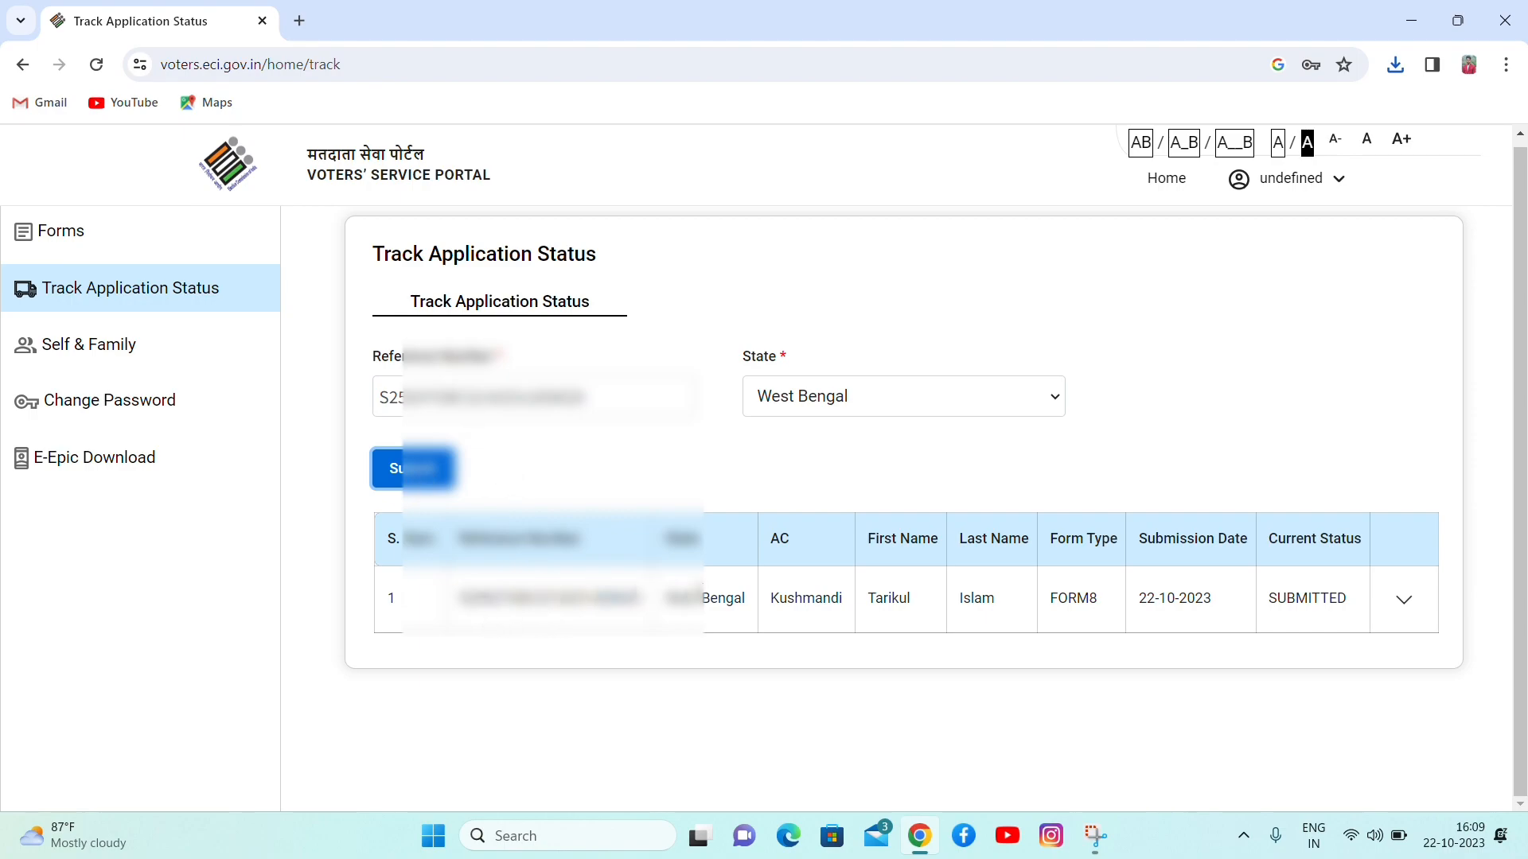
pyautogui.click(1407, 605)
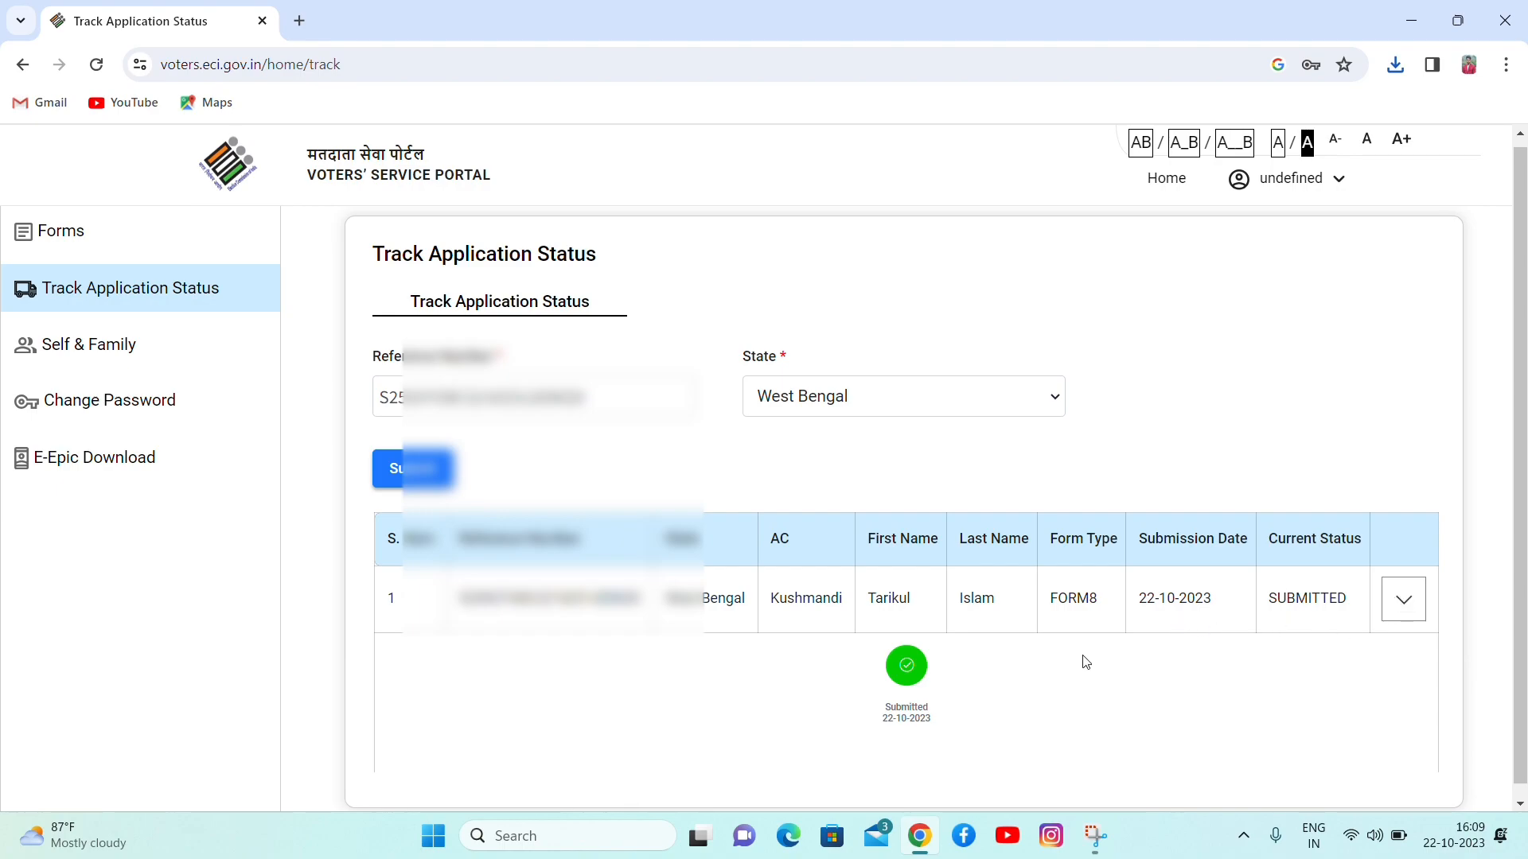